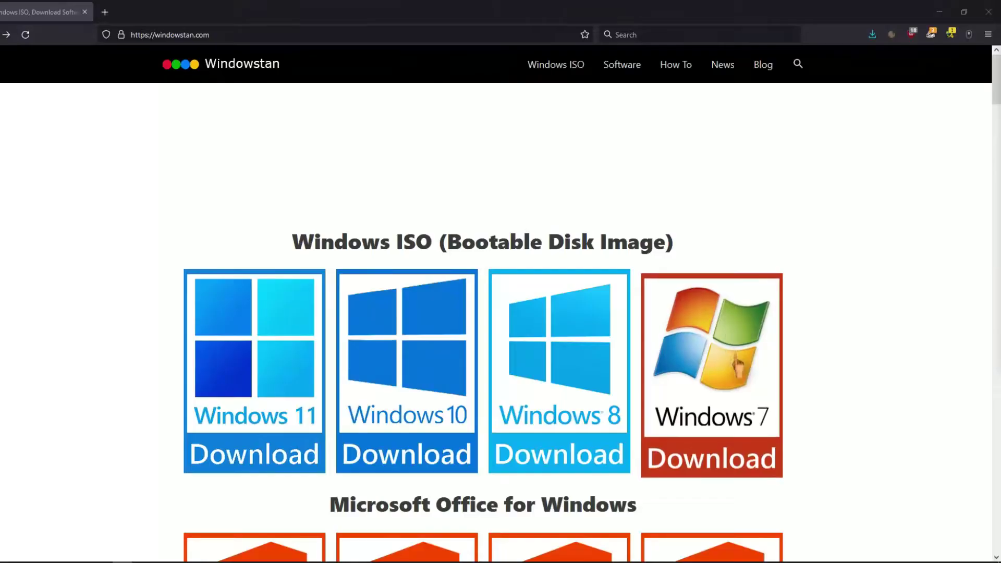
Download the 64-bit Windows 7 Professional ISO from Windowstan's Windows 7 download page
left_click(738, 368)
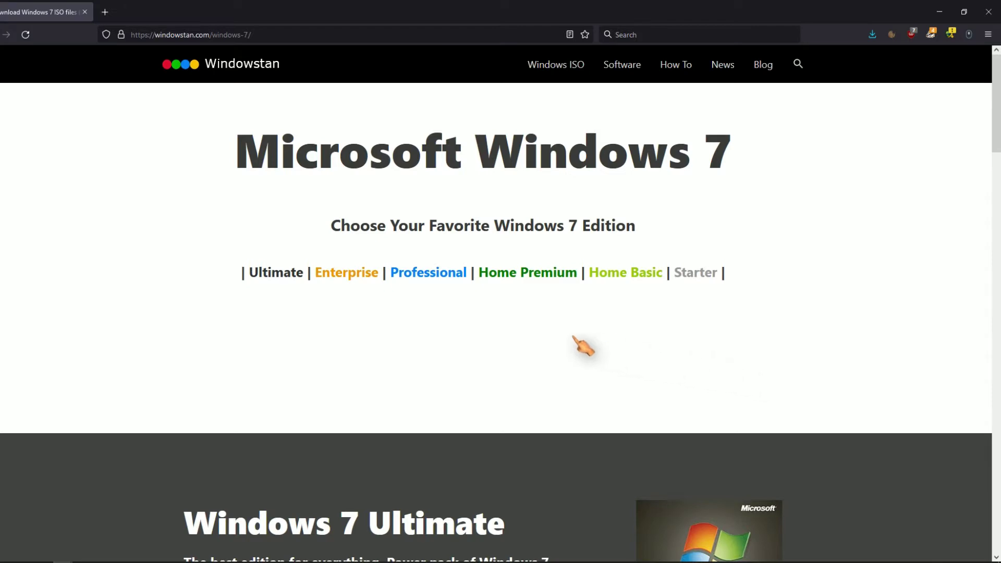
left_click(420, 277)
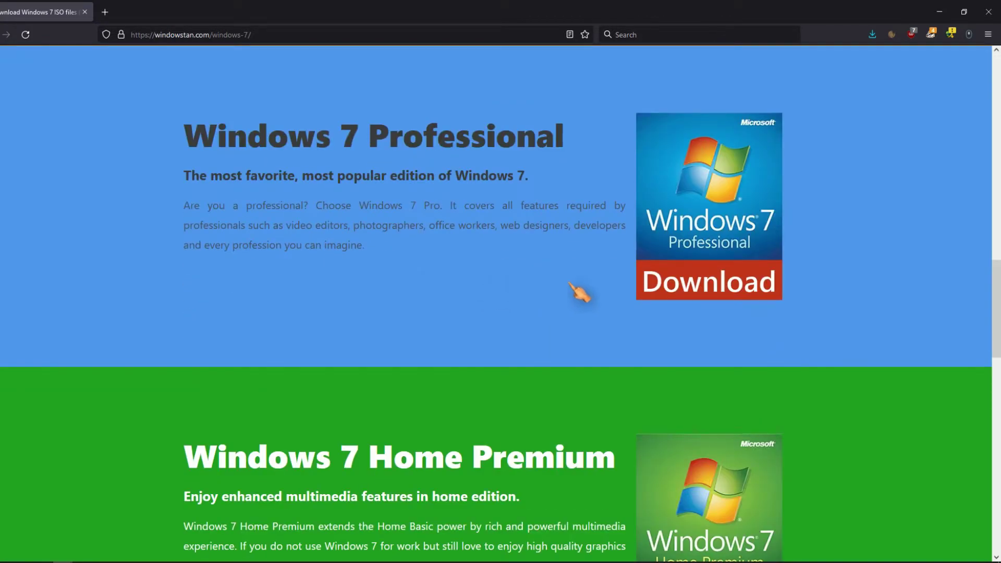
left_click(689, 284)
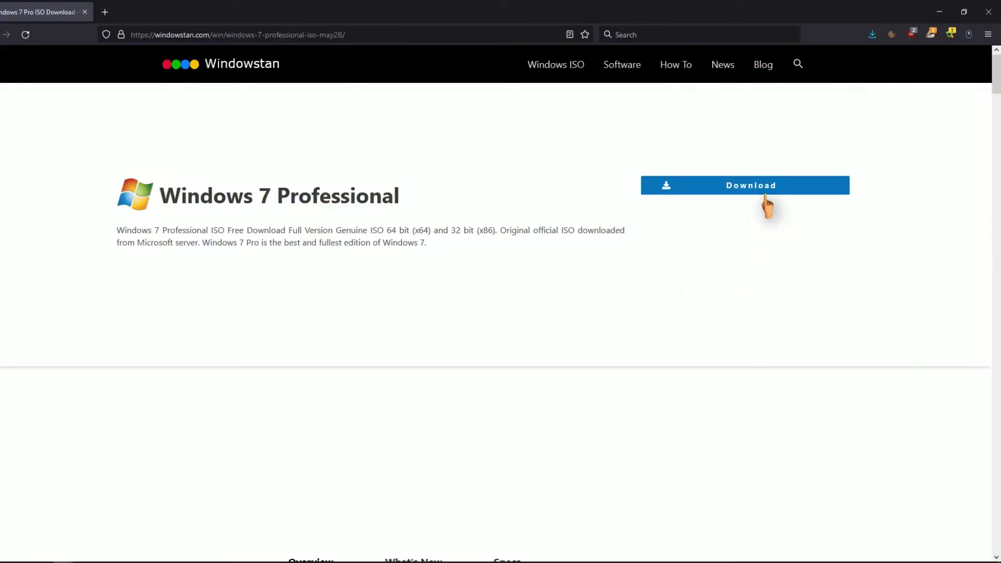
left_click(764, 192)
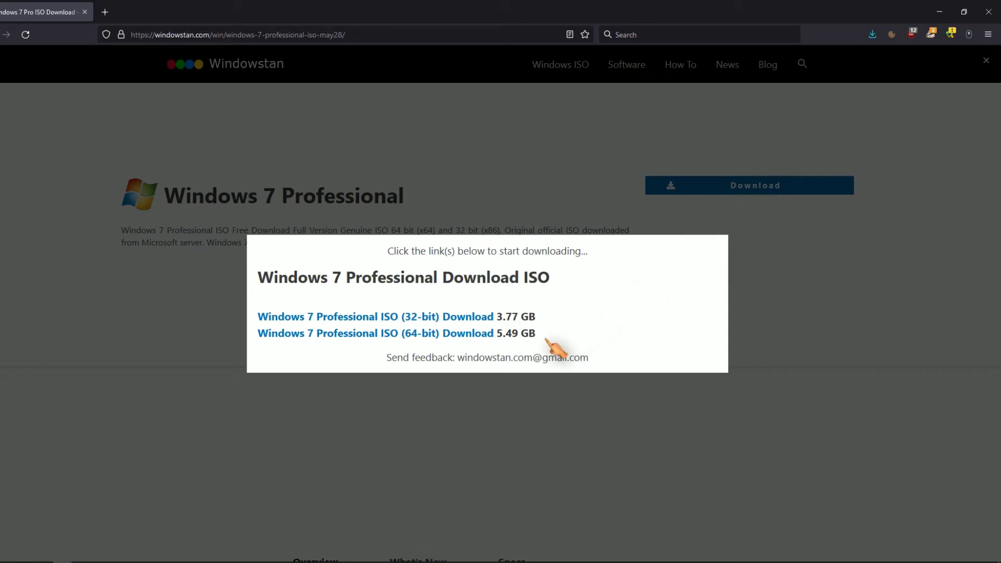
left_click(489, 338)
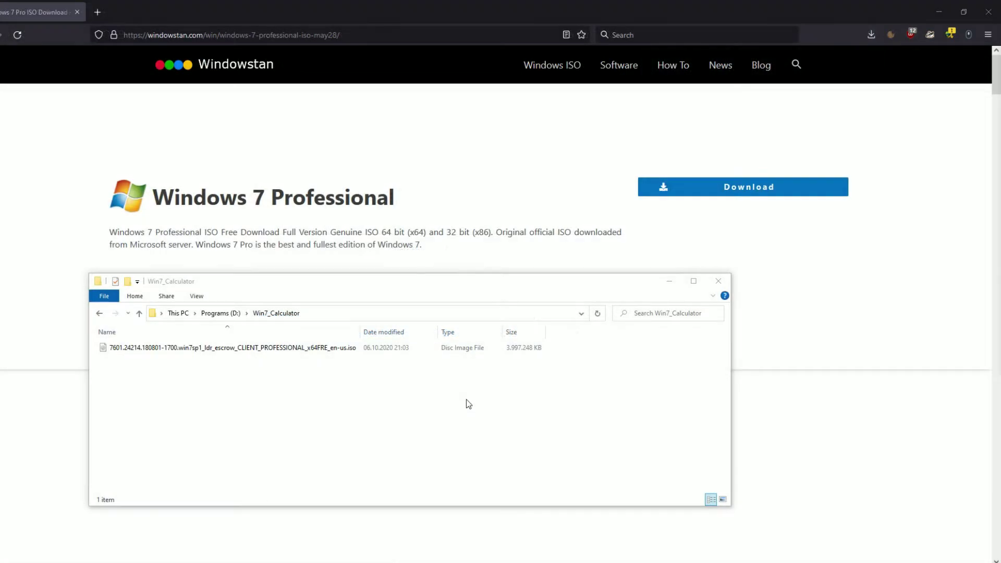
Mount the Windows 7 ISO from Win7_Calculator and open the disc's sources folder
left_click(466, 399)
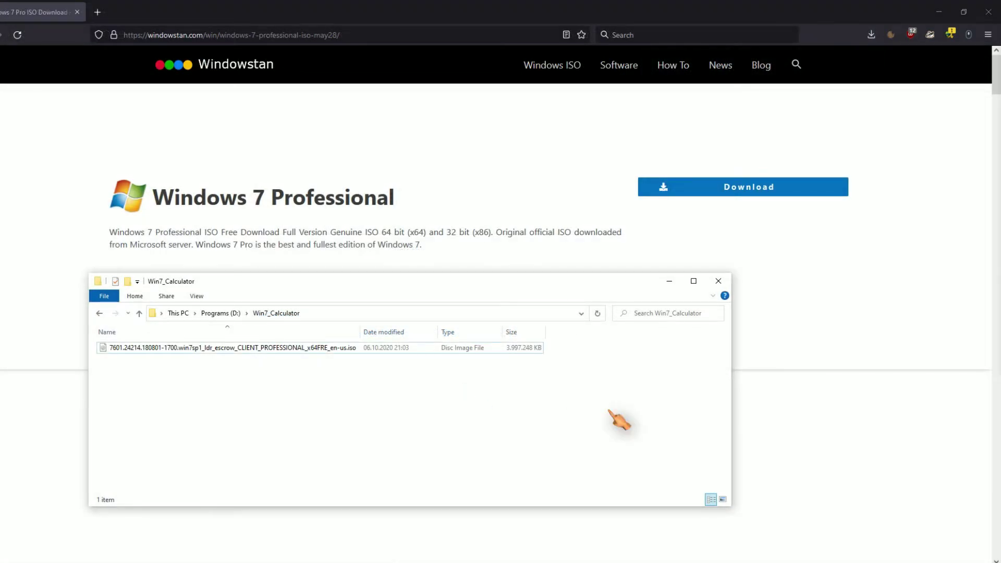
right_click(341, 349)
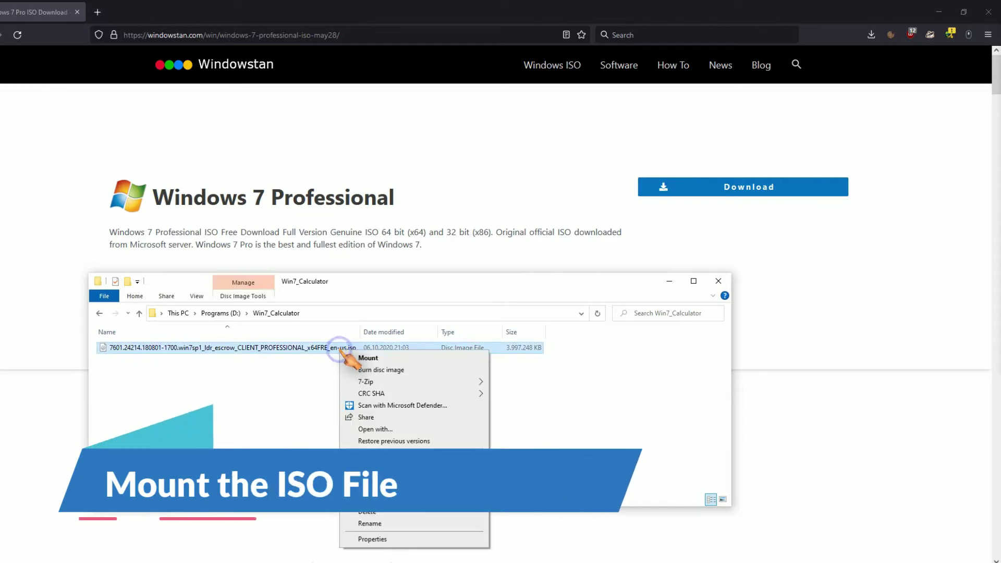
left_click(433, 361)
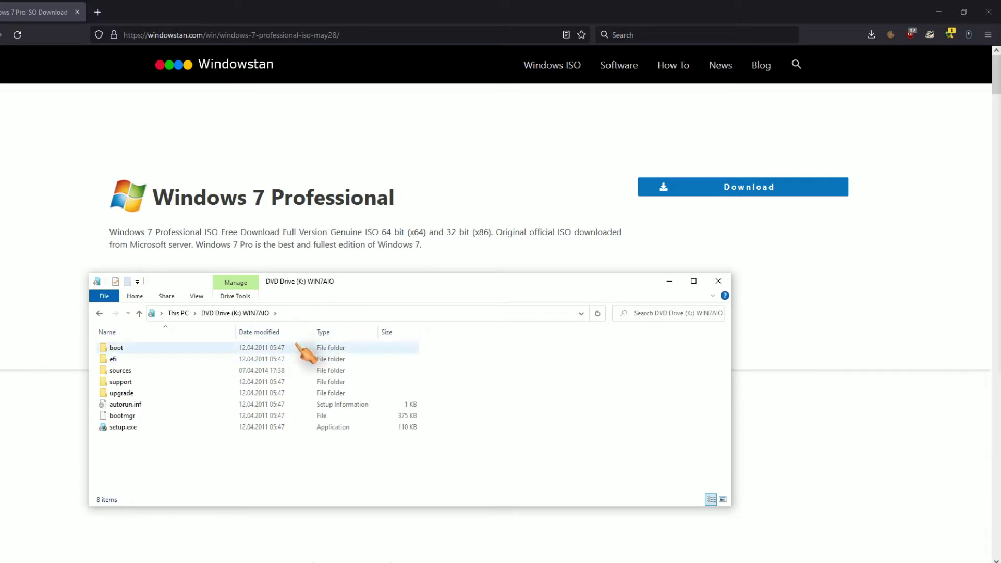
left_click(172, 382)
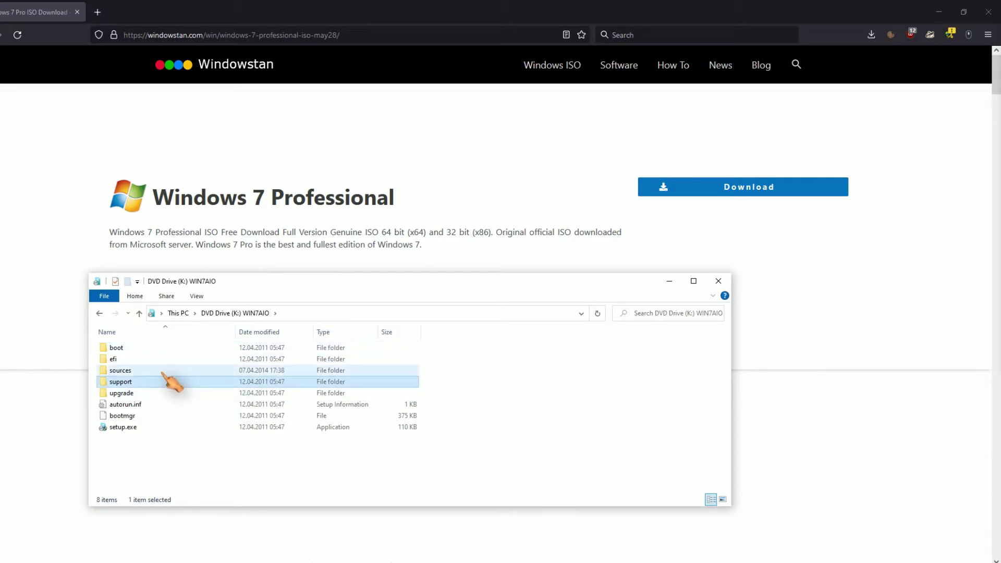
double_click(163, 371)
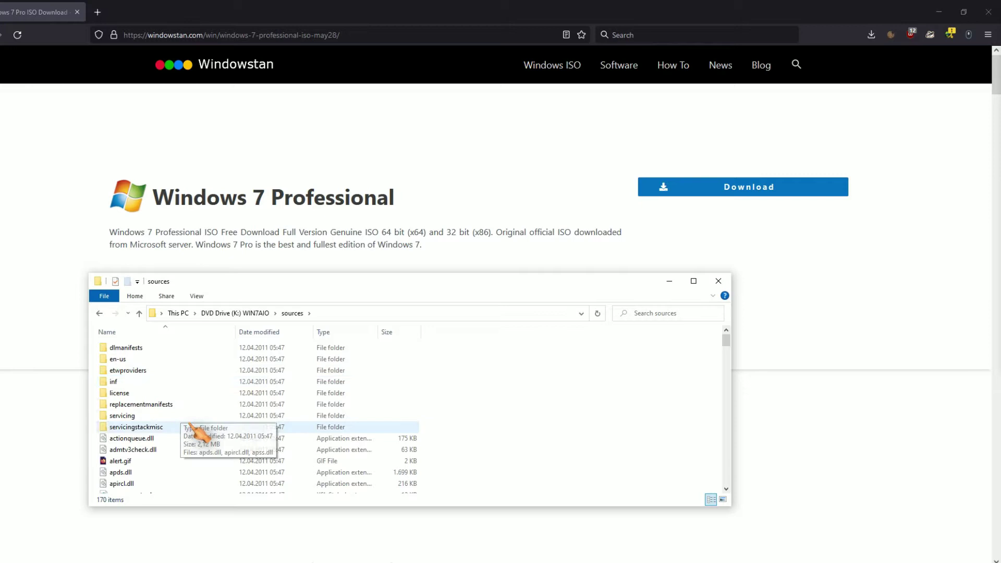
Sort the sources files by size, largest first, showing install.wim (3,667,762 KB) on top
scroll(192, 426, "down", 8)
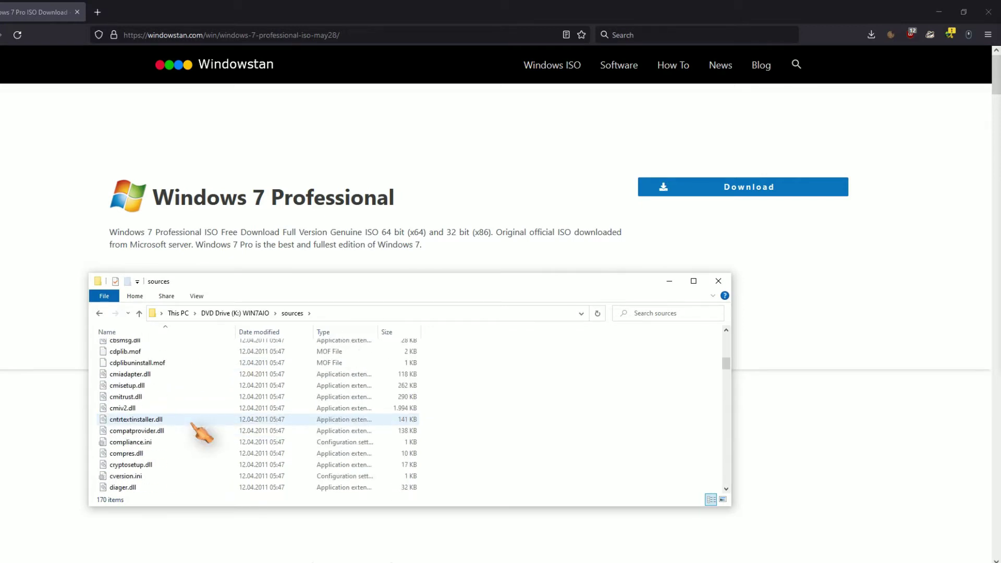
left_click_drag(297, 272, 332, 93)
scroll(340, 312, "up", 9)
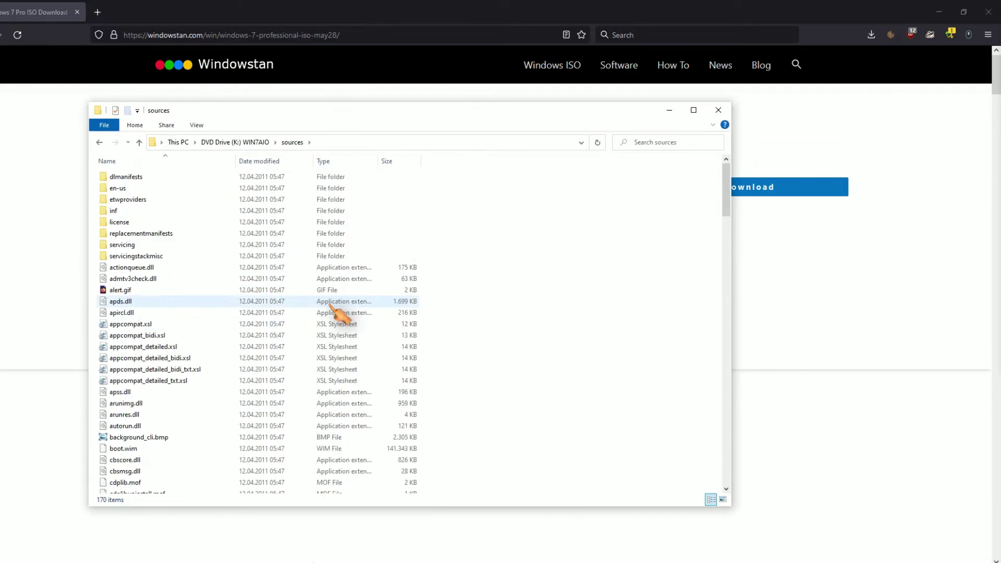
scroll(336, 313, "down", 12)
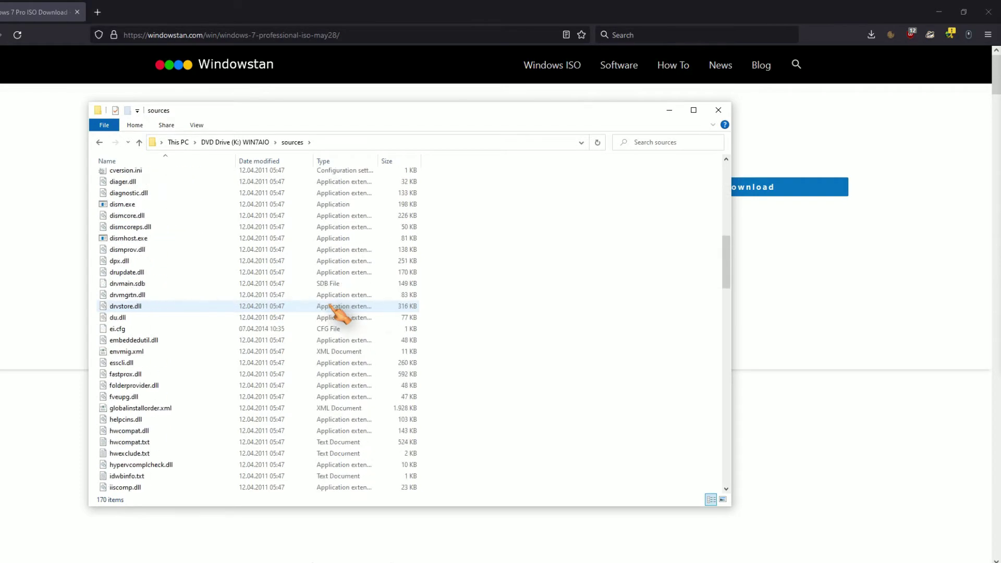
key("w")
key("Down")
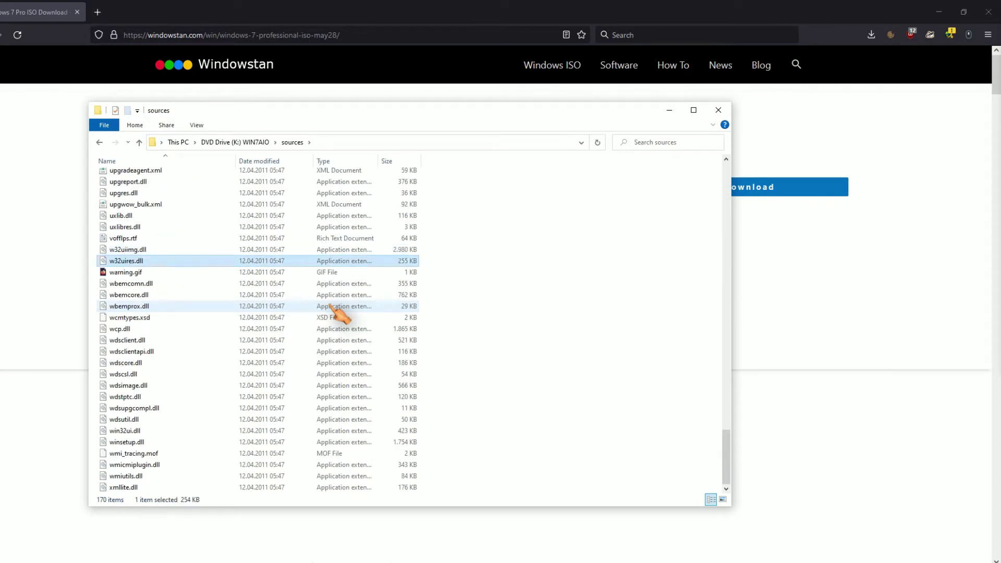
scroll(336, 312, "up", 4)
left_click(383, 160)
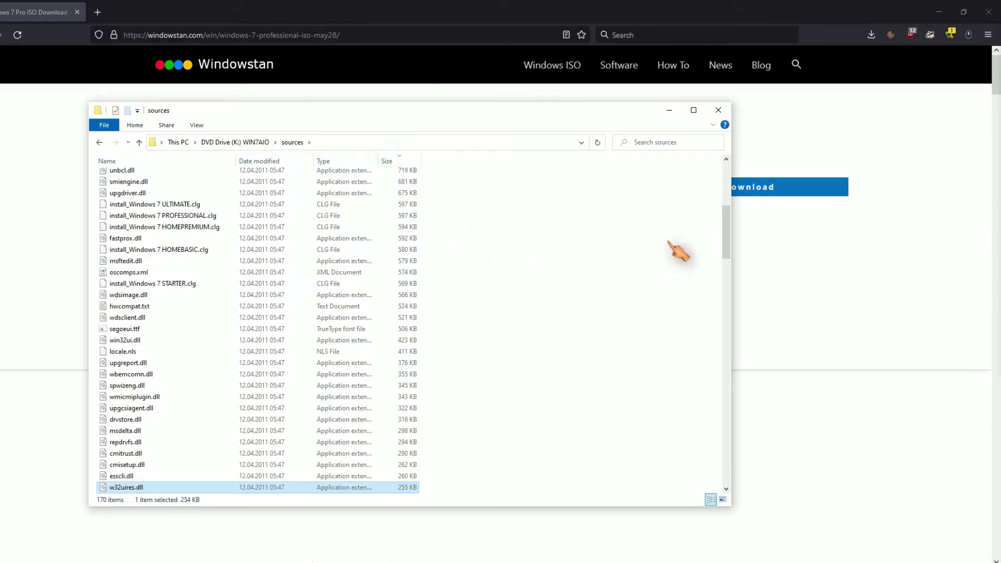
left_click(713, 142)
left_click(726, 177)
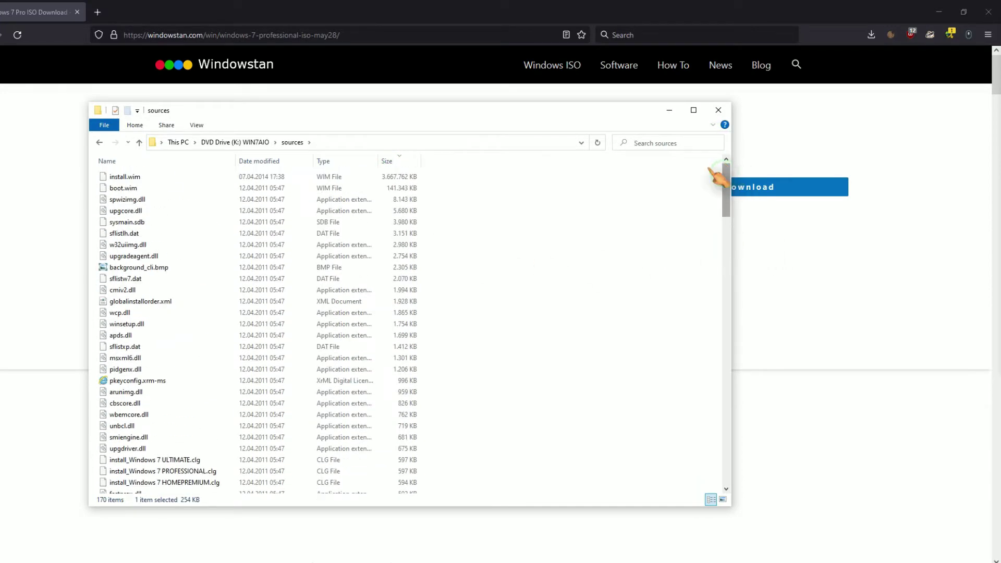
Open install.wim as a 7-Zip archive and view its [1].xml image list in a browser
right_click(162, 177)
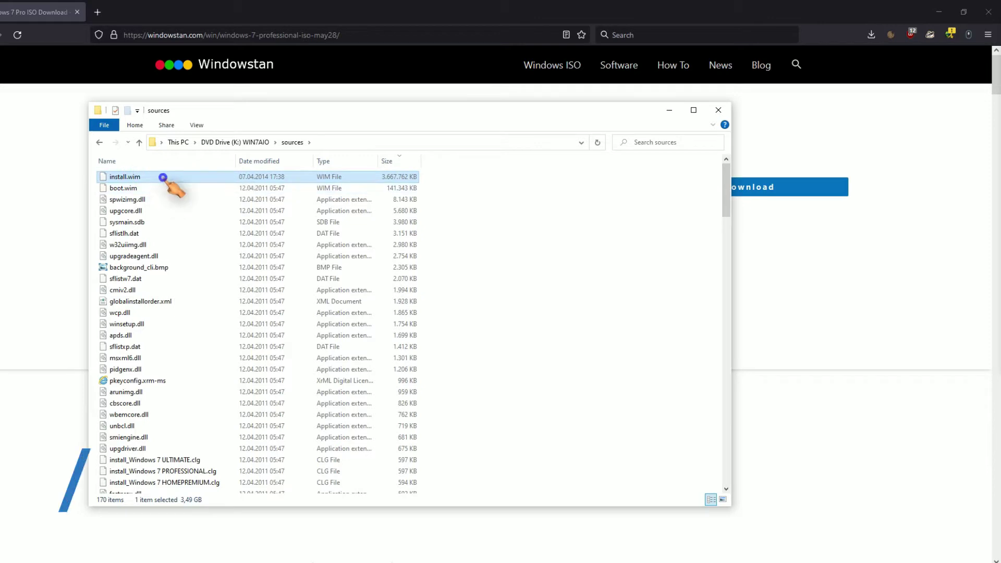
mouse_move(192, 198)
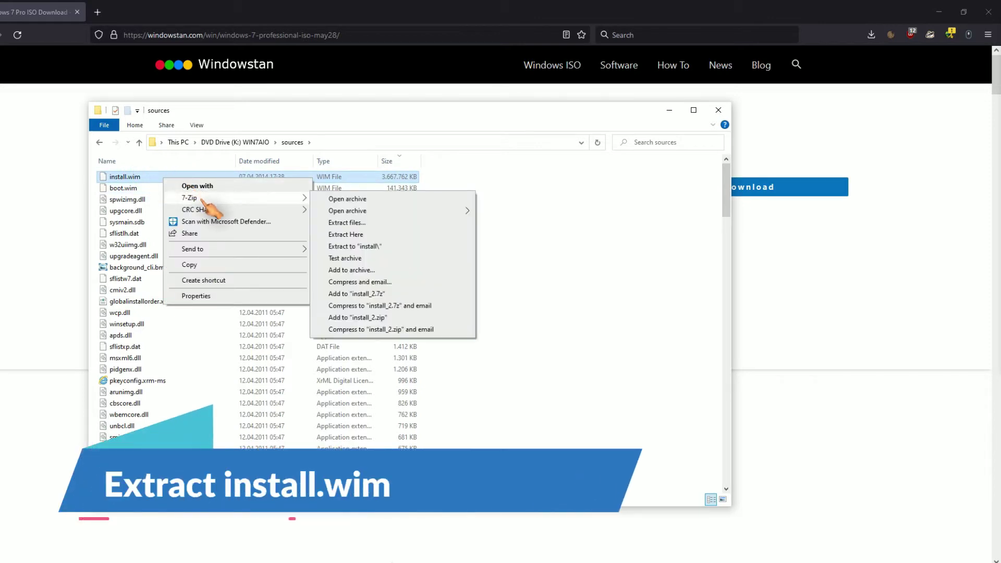
left_click(352, 199)
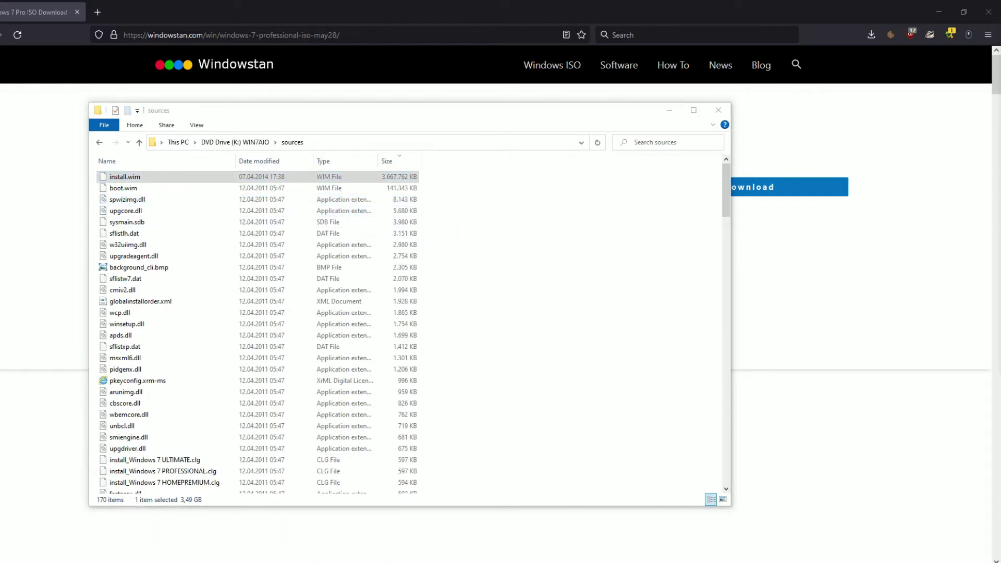
left_click_drag(855, 108, 562, 108)
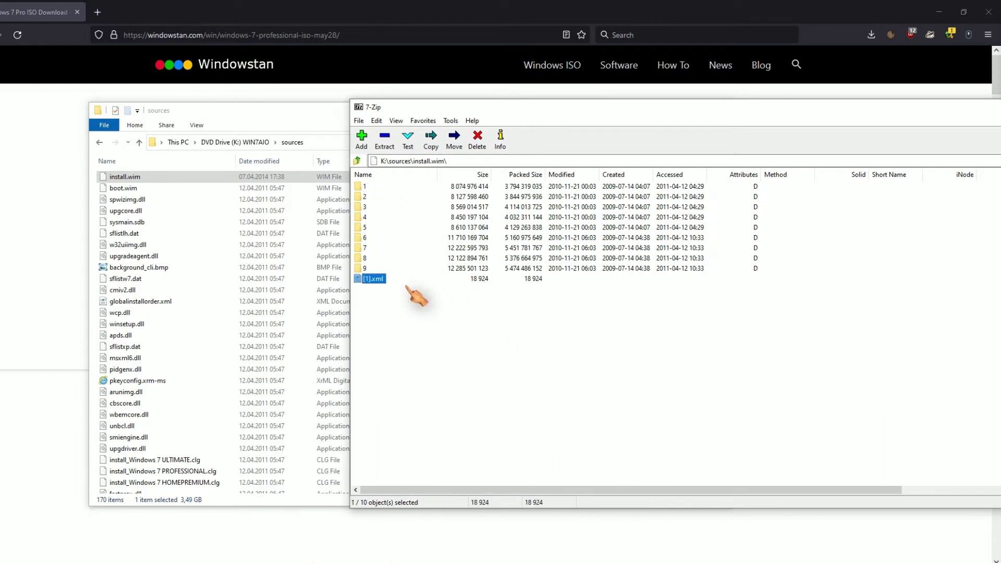
right_click(377, 279)
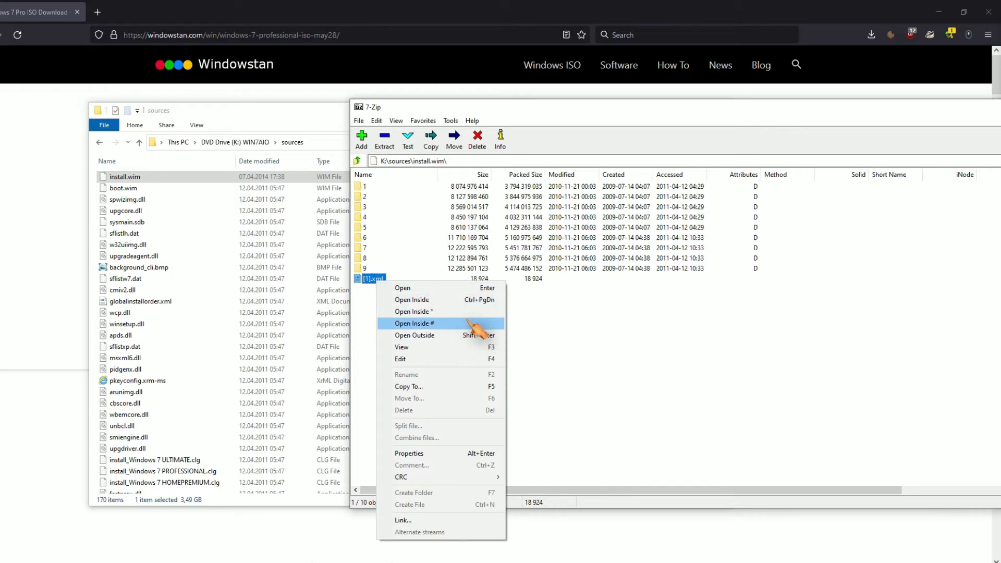
left_click(475, 342)
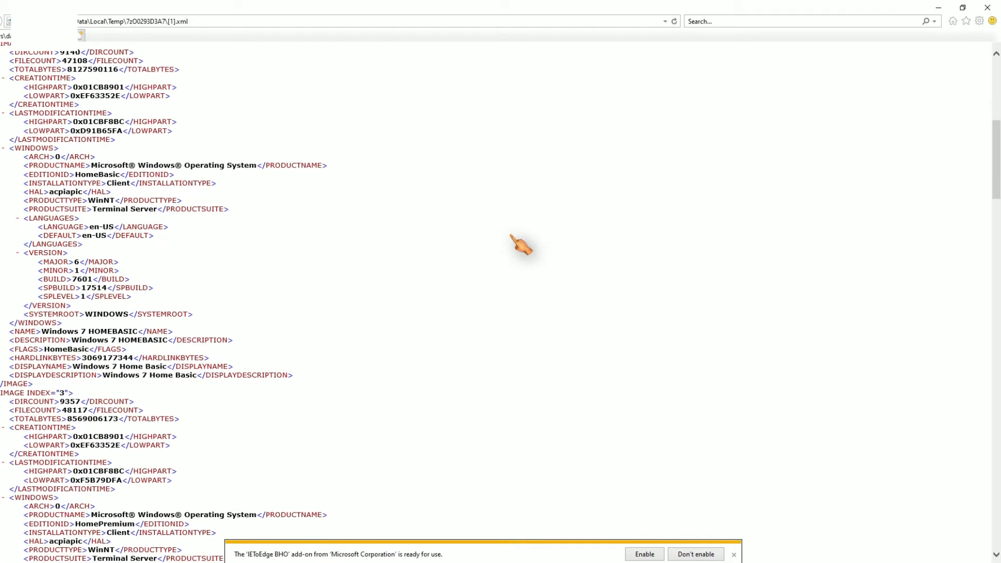
Check in [1].xml that image 5 is Windows 7 Ultimate, then close Internet Explorer
scroll(521, 245, "up", 8)
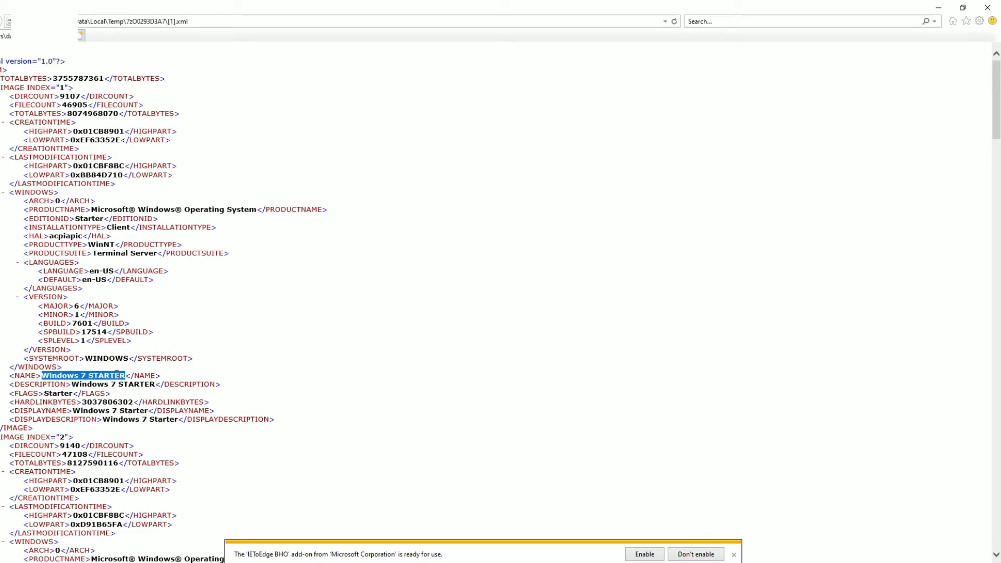
scroll(380, 290, "down", 15)
scroll(385, 290, "down", 10)
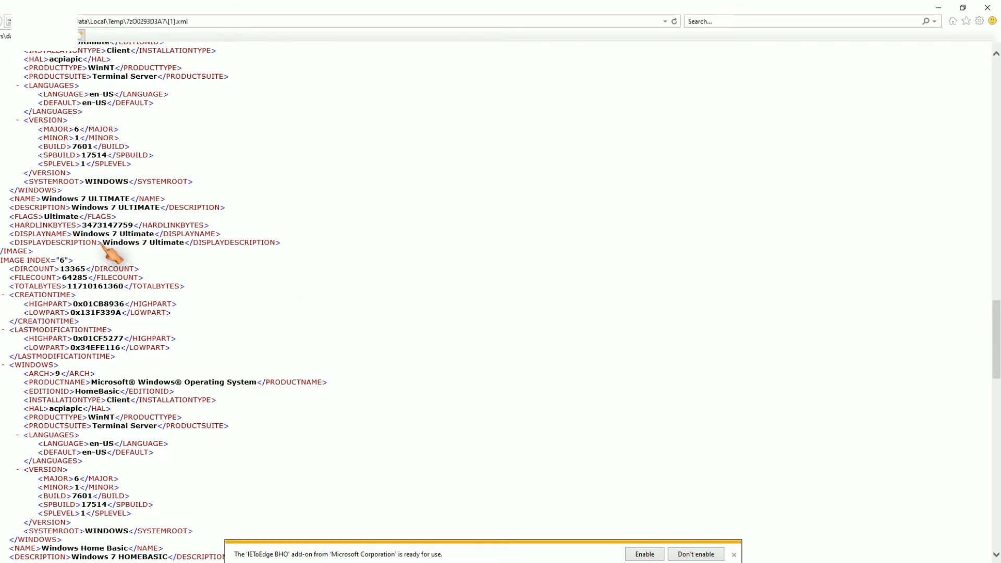
left_click_drag(102, 242, 183, 242)
scroll(186, 241, "up", 3)
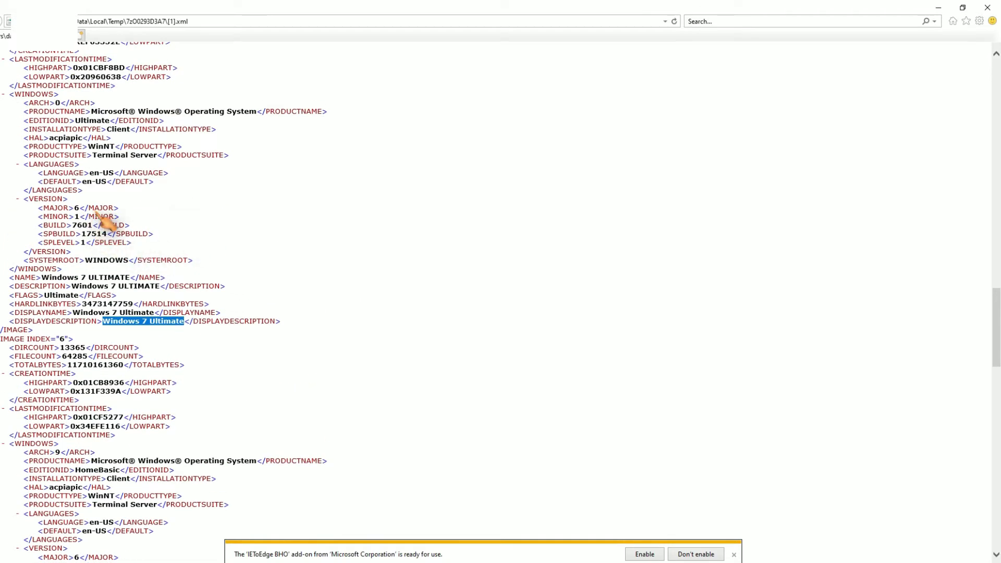
scroll(104, 221, "up", 6)
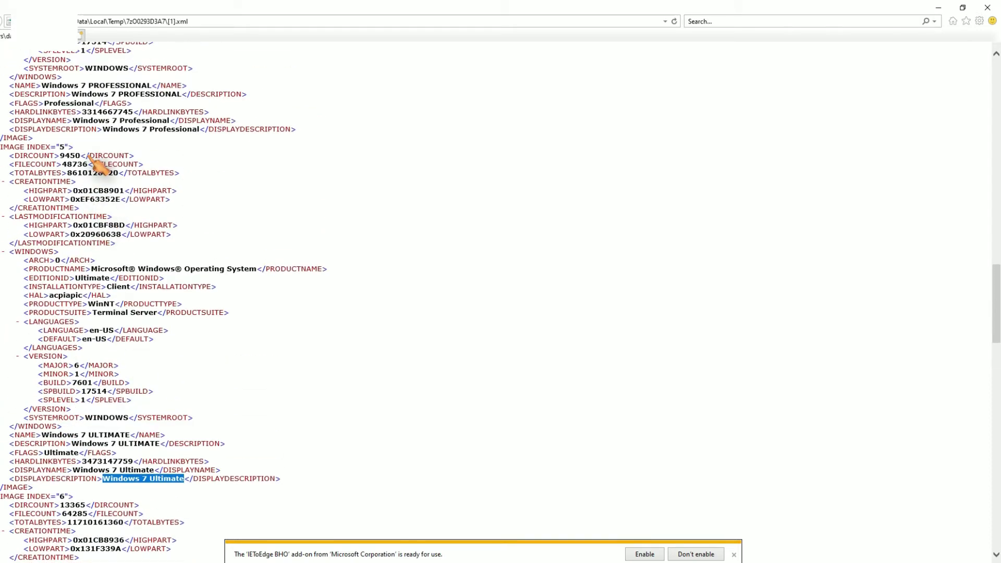
left_click_drag(54, 156, 3, 145)
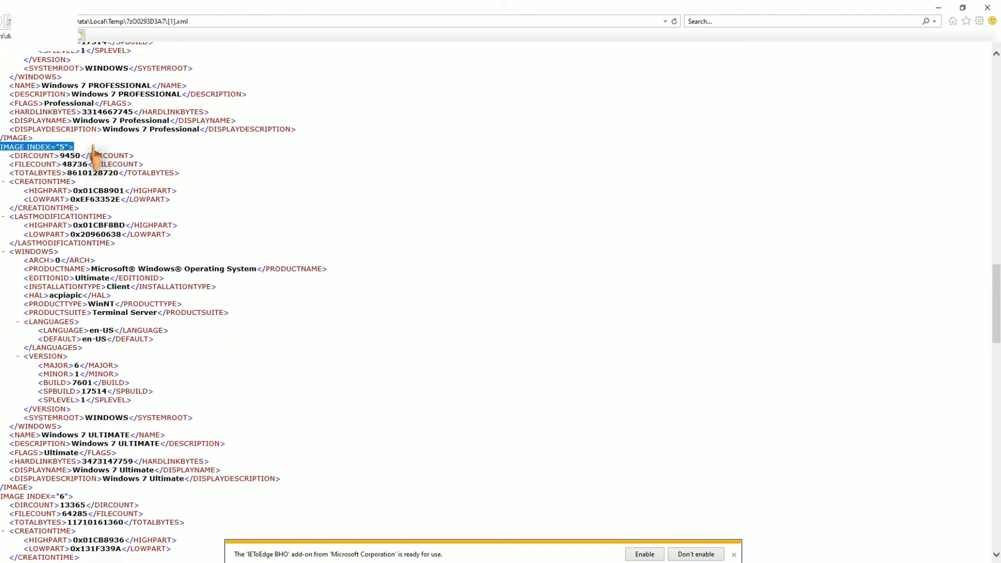
left_click(987, 7)
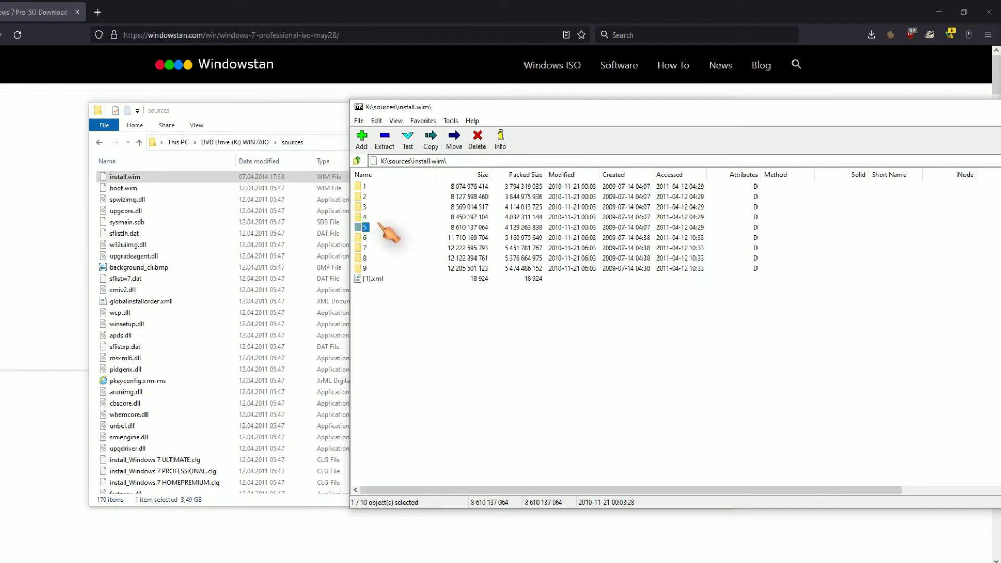
Begin extracting all of image 5 to Win7_Calculator, then cancel it
left_click(386, 139)
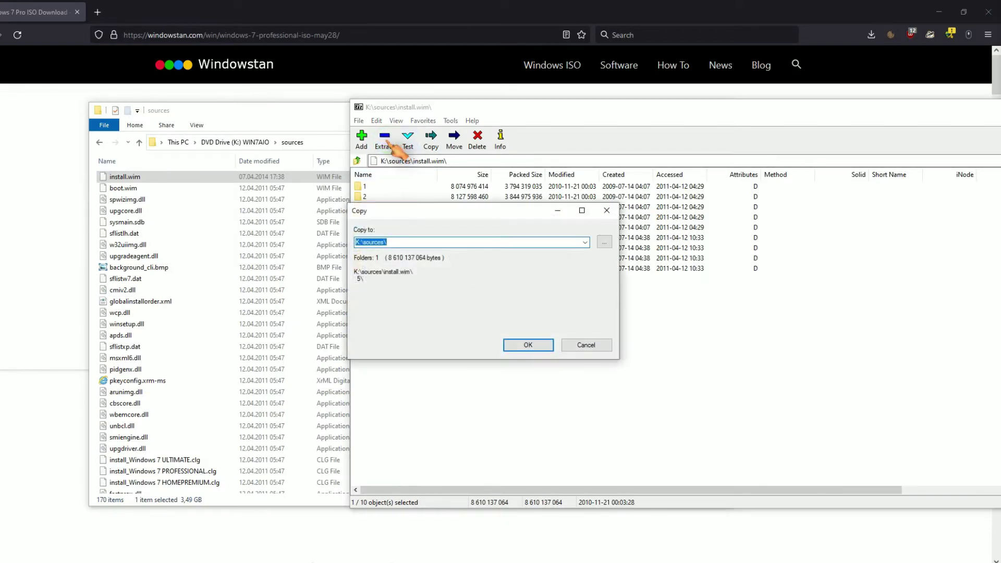
left_click(457, 240)
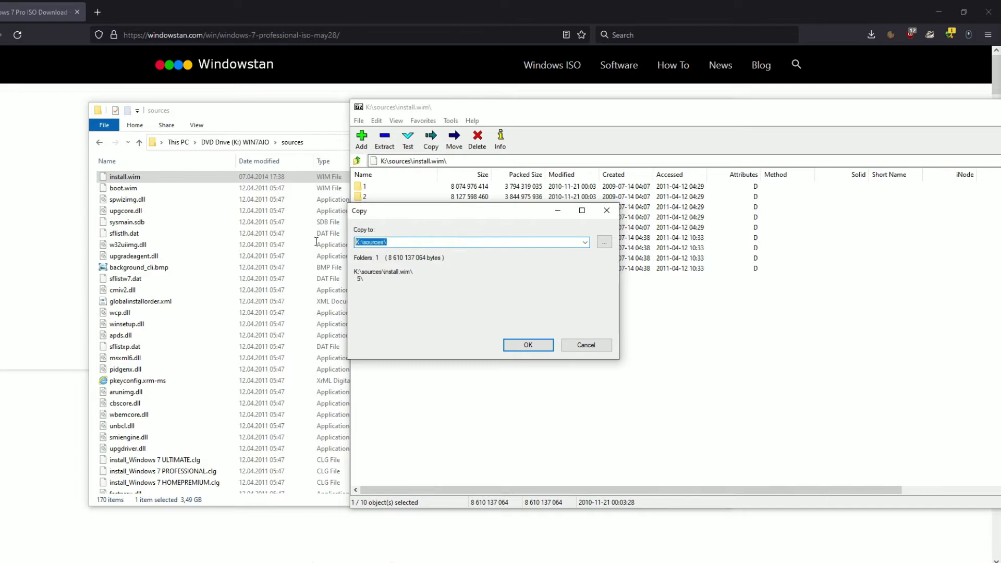
type("D:\\Win7_Calculator")
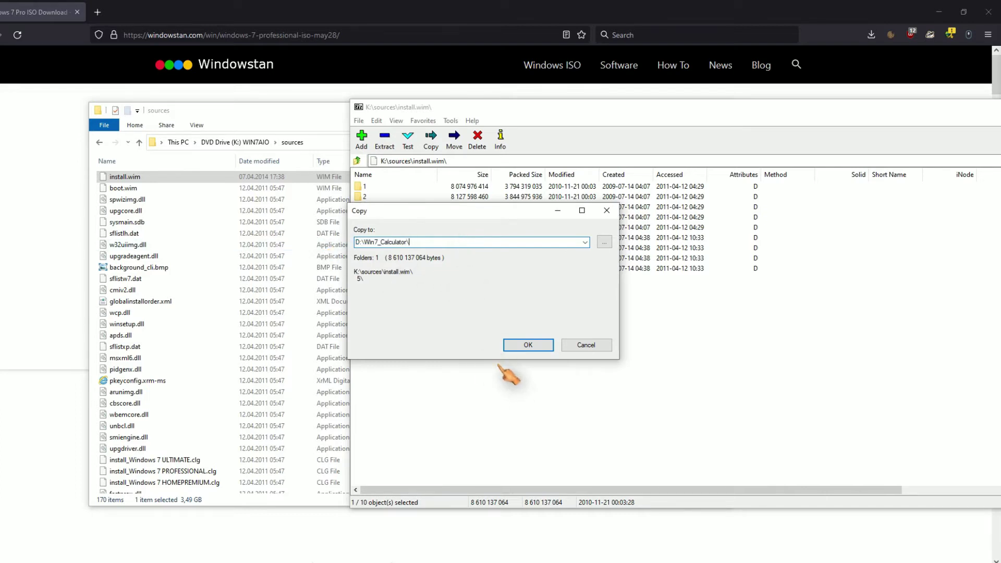
left_click(586, 345)
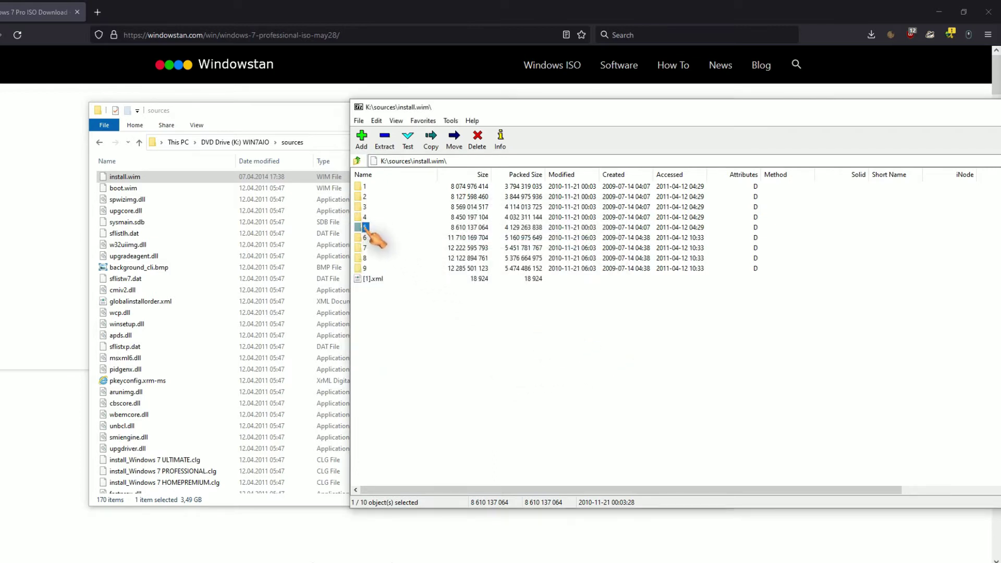
Browse into image 5's Windows\System32 folder to the files starting with c
double_click(366, 228)
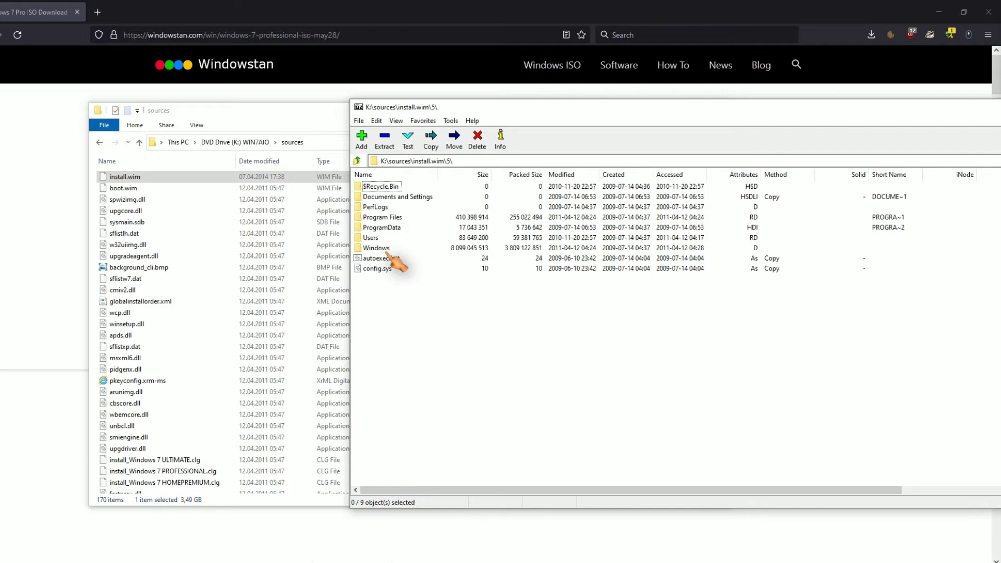
left_click(385, 249)
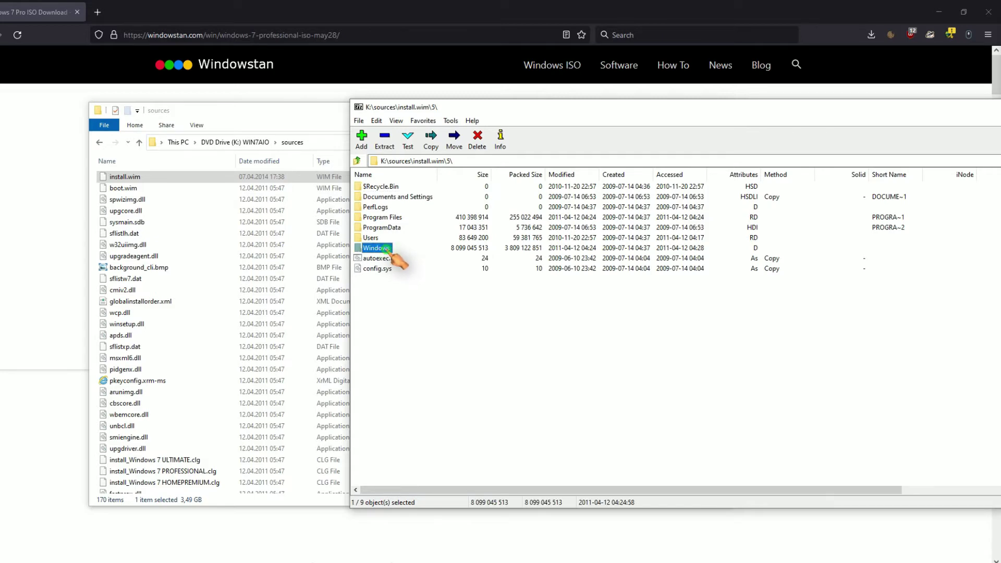
double_click(385, 249)
left_click(401, 268)
scroll(412, 313, "down", 8)
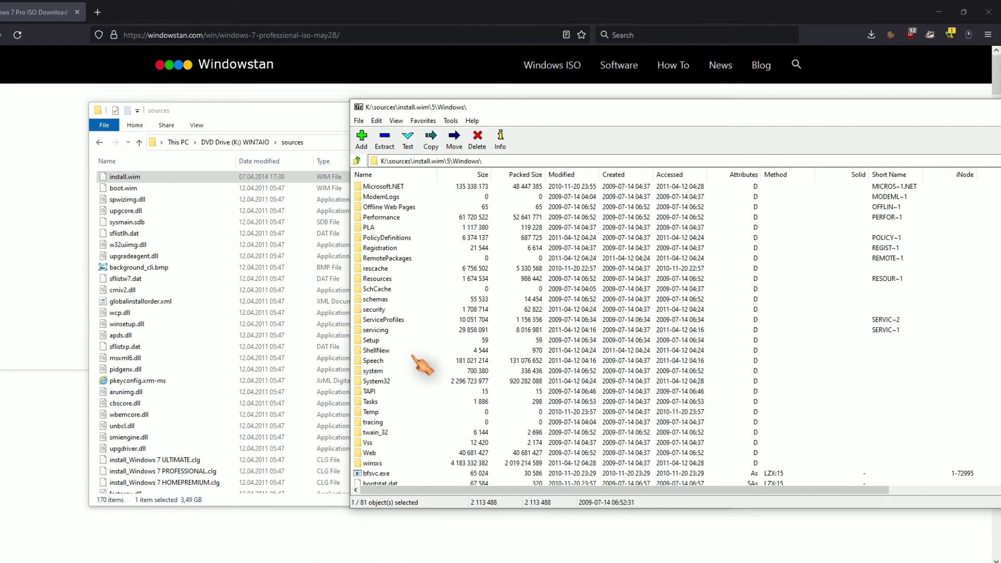
double_click(390, 381)
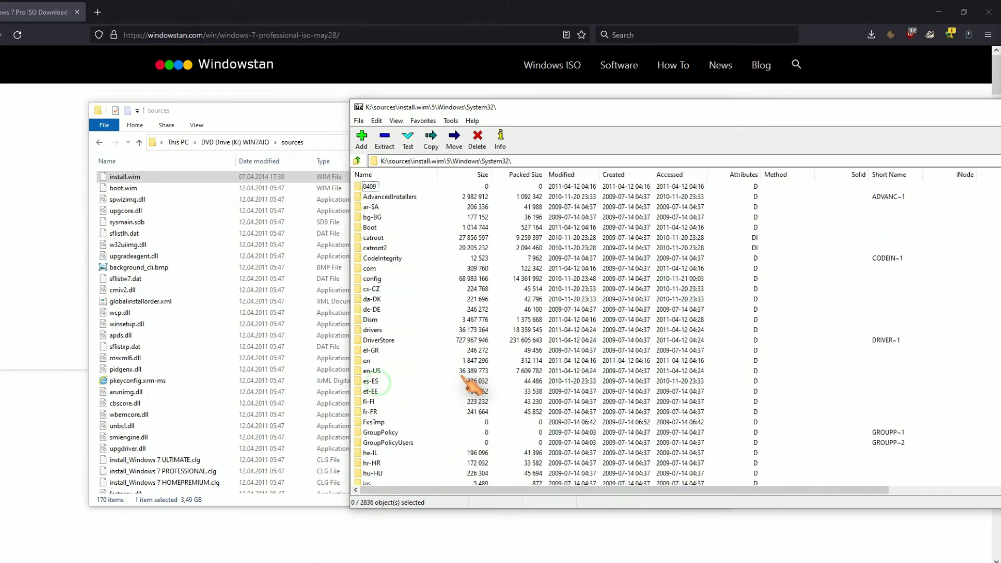
scroll(433, 355, "down", 20)
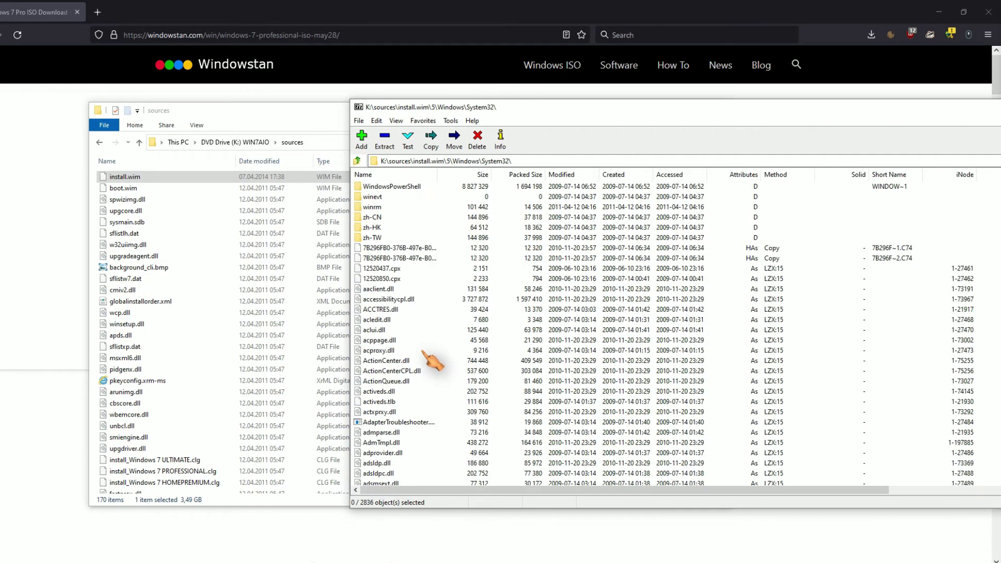
left_click(398, 340)
key("c")
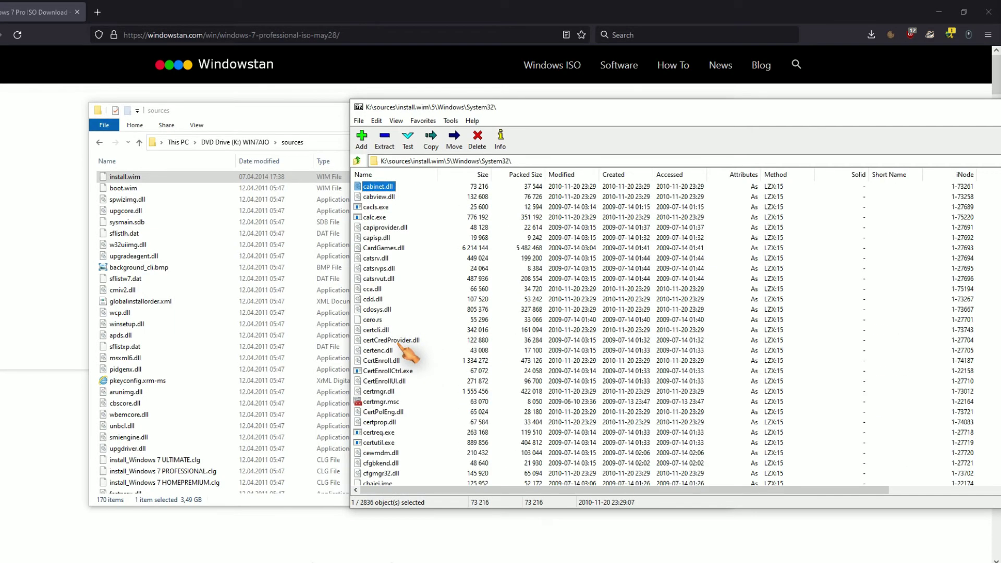
Copy calc.exe to D:\Win7_Calculator and bring that folder window into view
left_click(374, 217)
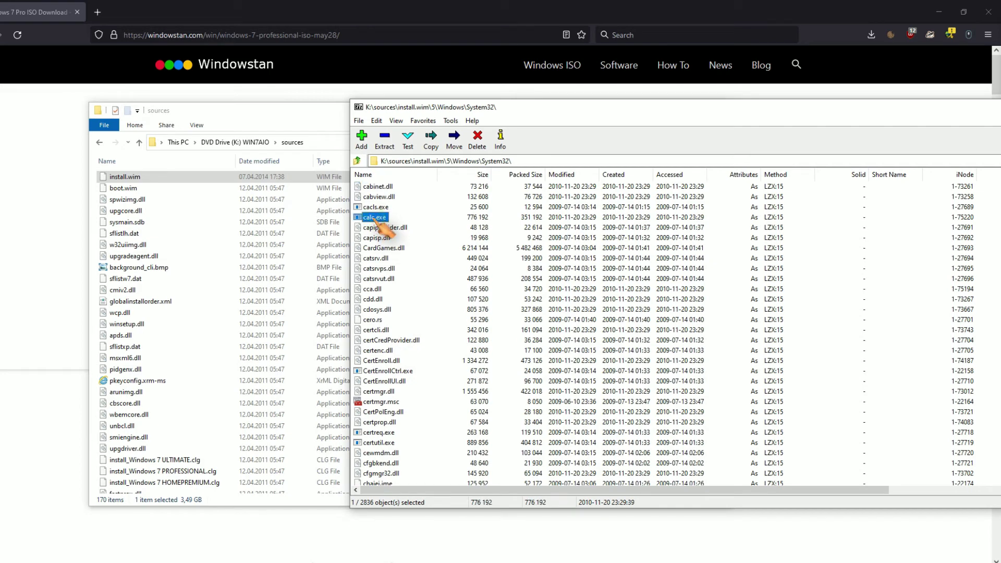
right_click(379, 223)
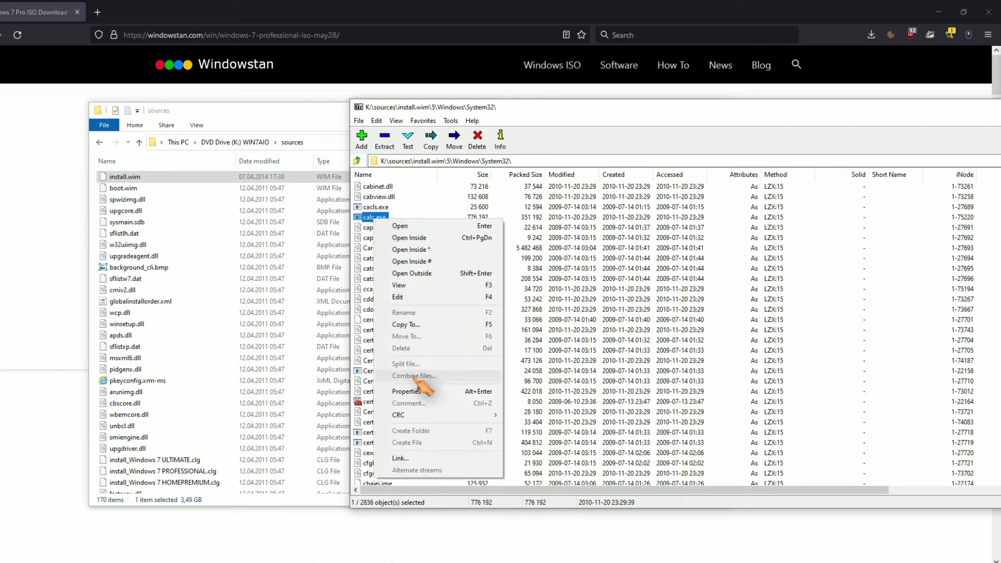
left_click(415, 325)
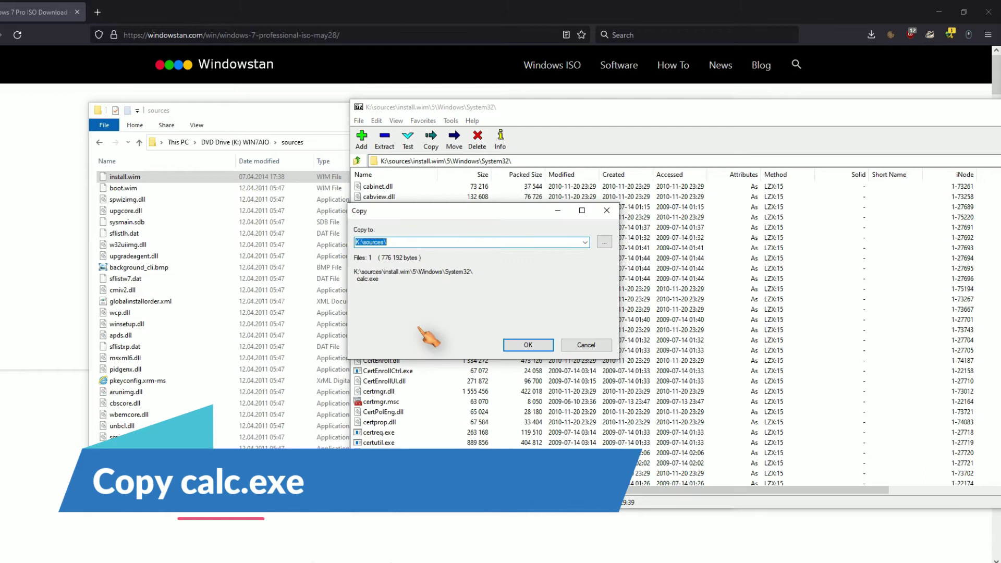
left_click(532, 345)
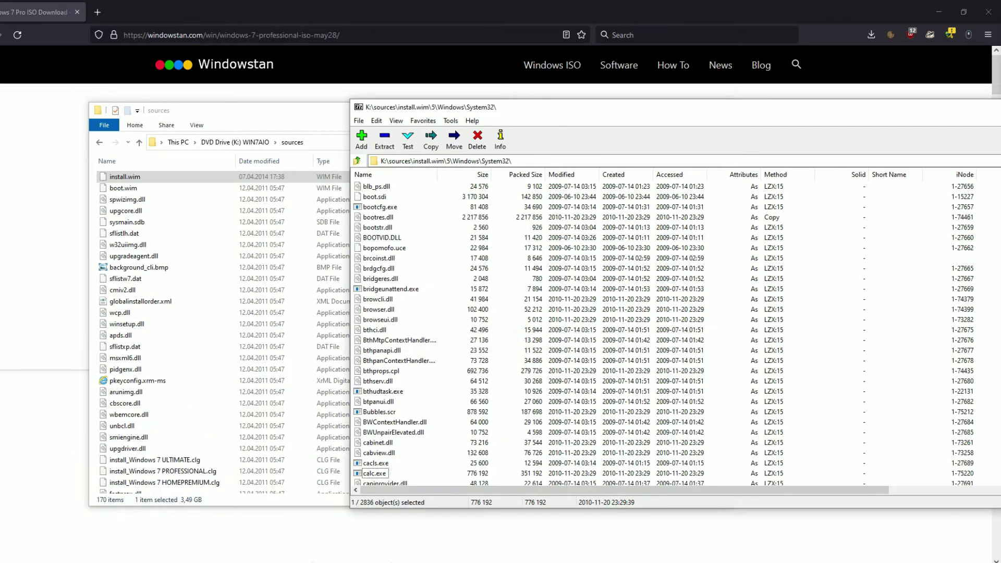
left_click_drag(886, 151, 360, 125)
Run the copied calc.exe in Win7_Calculator as administrator
left_click(128, 191)
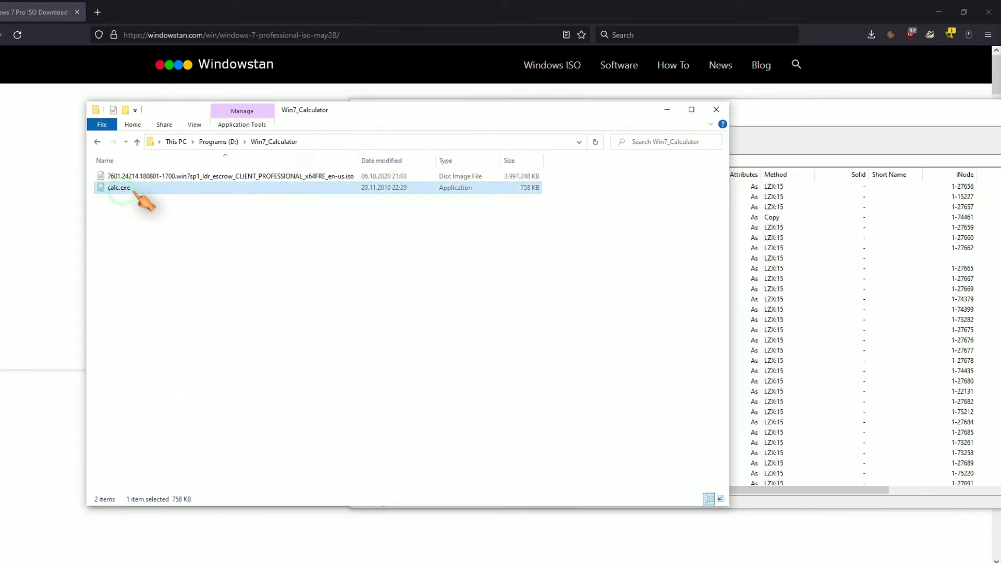
right_click(160, 191)
left_click(261, 209)
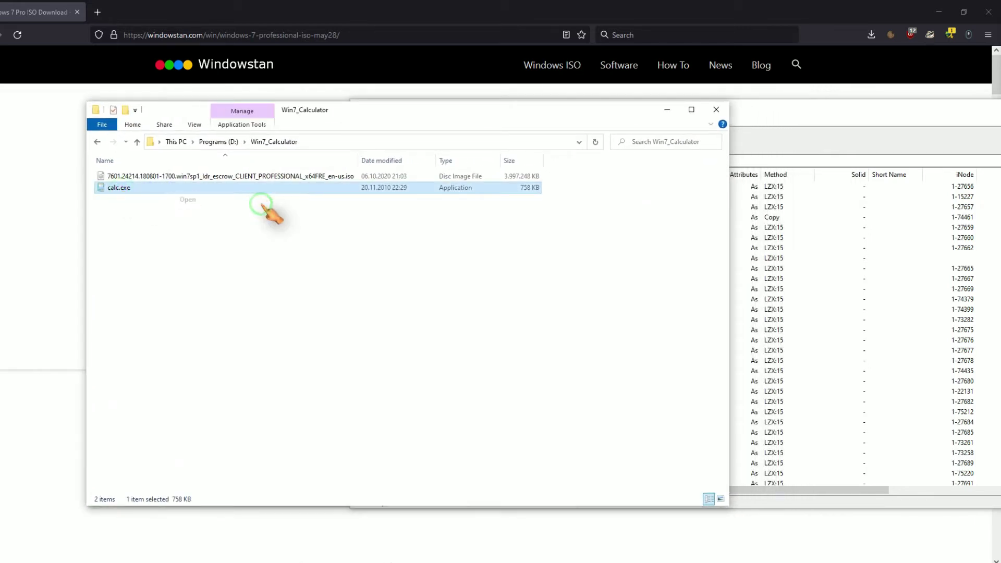
right_click(209, 187)
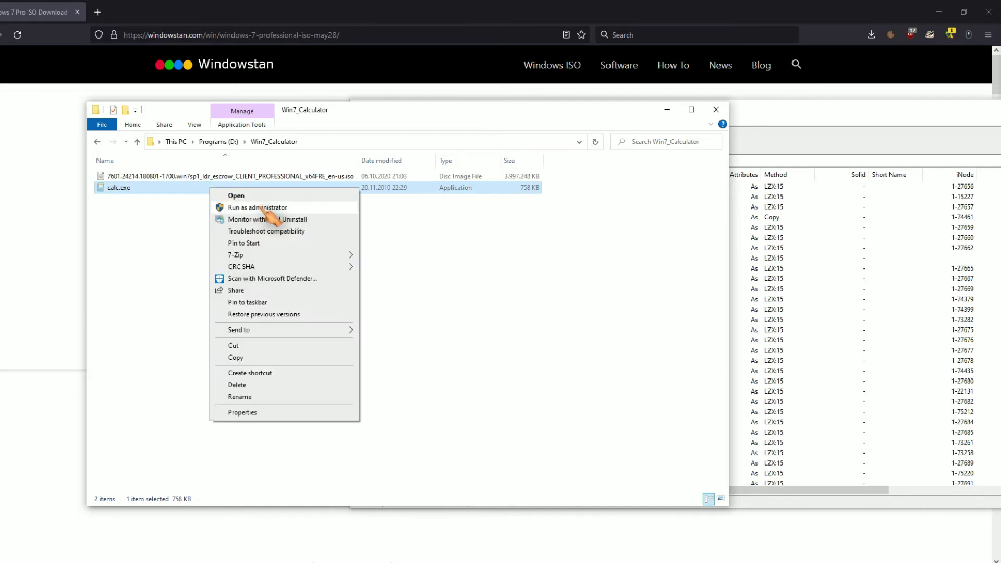
left_click(263, 208)
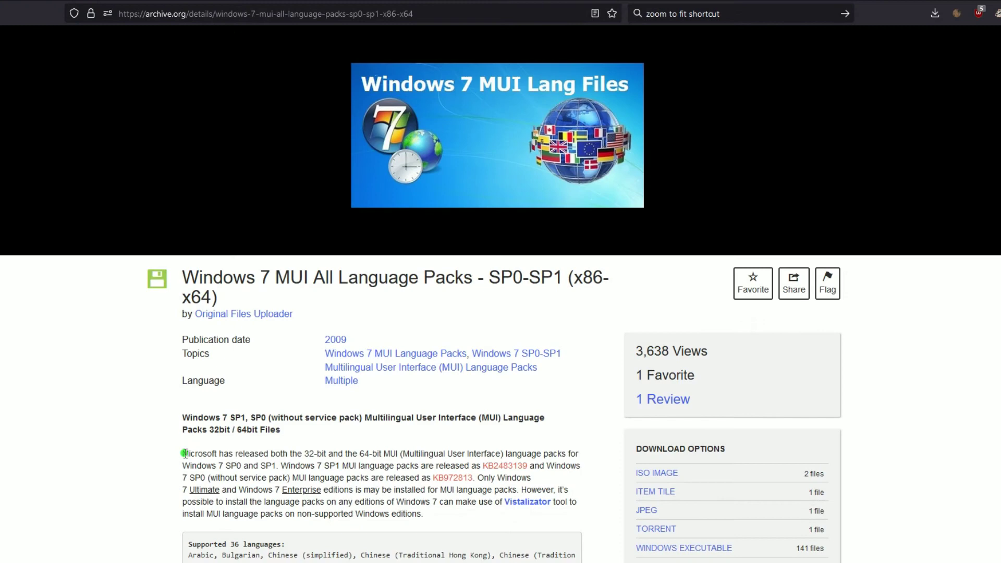
left_click_drag(269, 454, 423, 462)
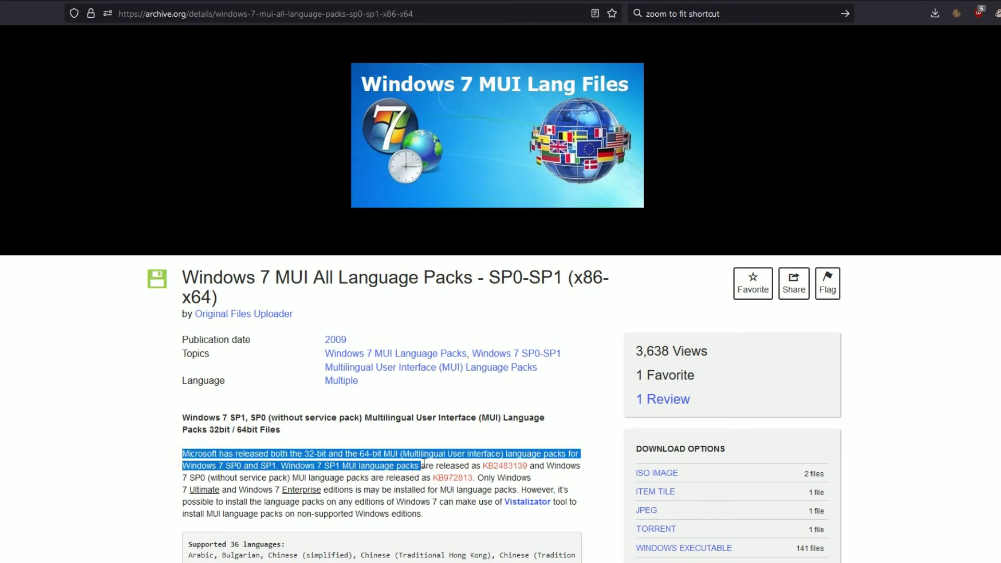
left_click(579, 407)
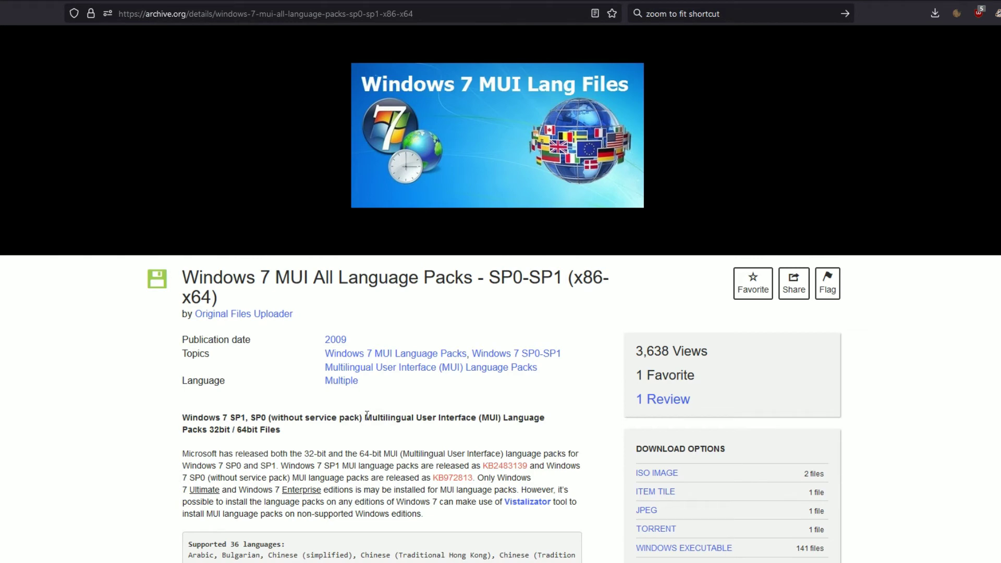
left_click_drag(366, 414, 514, 417)
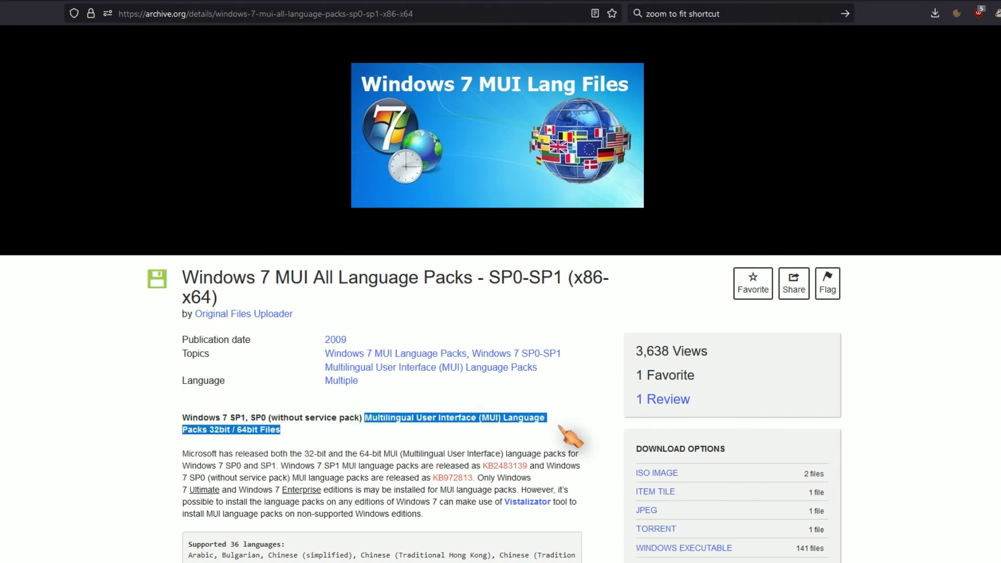
left_click_drag(568, 435, 295, 435)
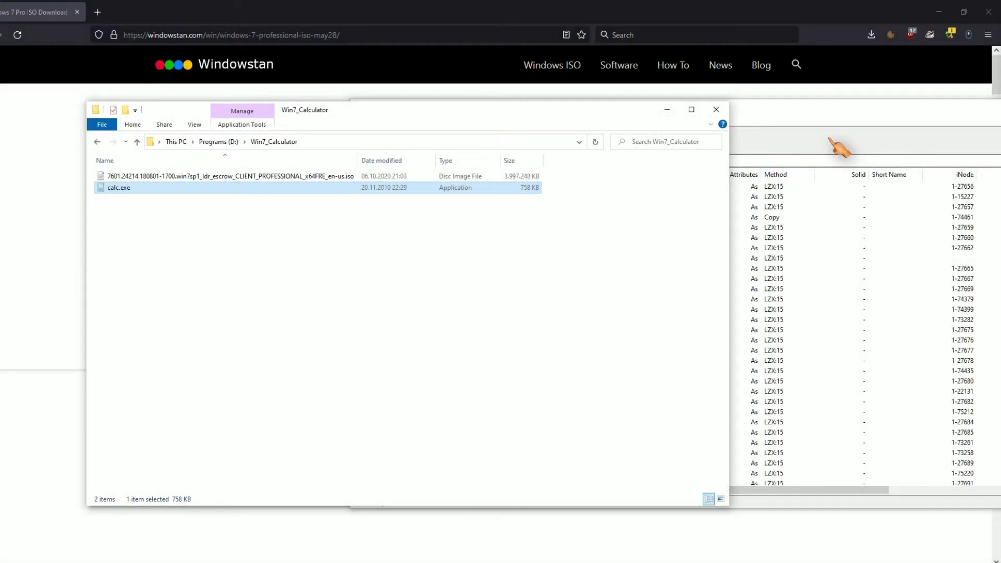
Open the System32\en-US language folder in the 7-Zip archive listing
left_click(837, 148)
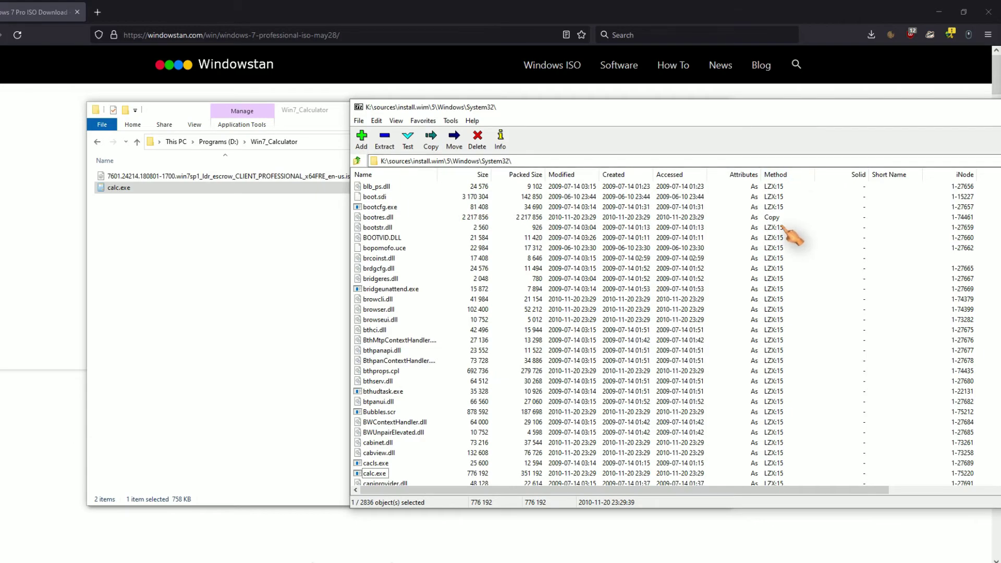
scroll(792, 234, "up", 15)
scroll(793, 234, "up", 20)
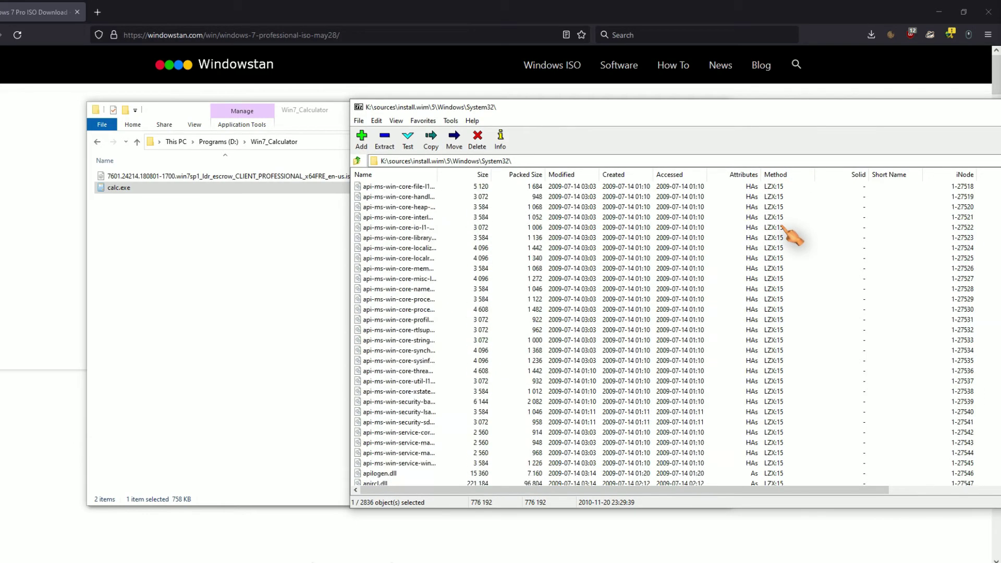
scroll(792, 234, "up", 20)
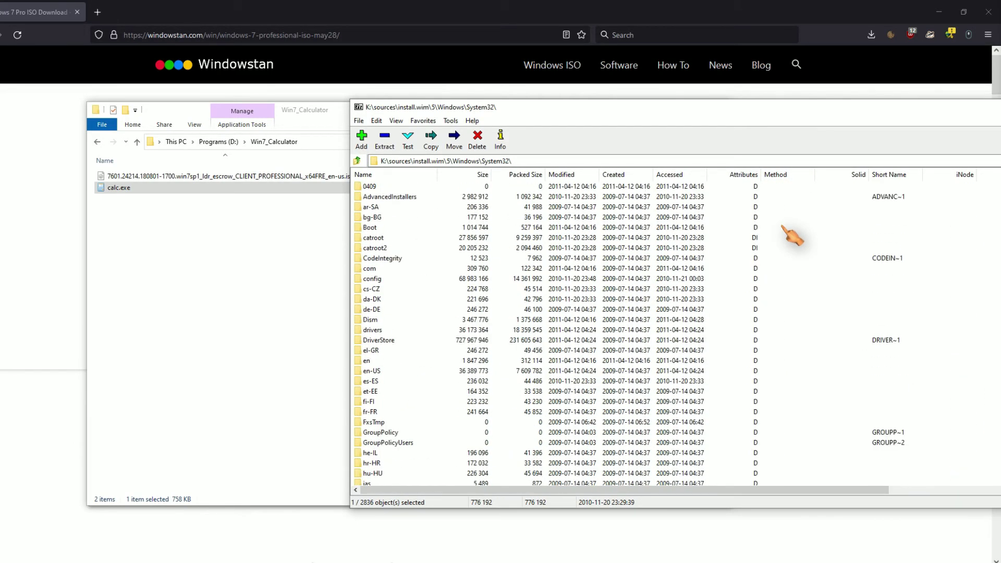
left_click(374, 310)
scroll(458, 360, "down", 3)
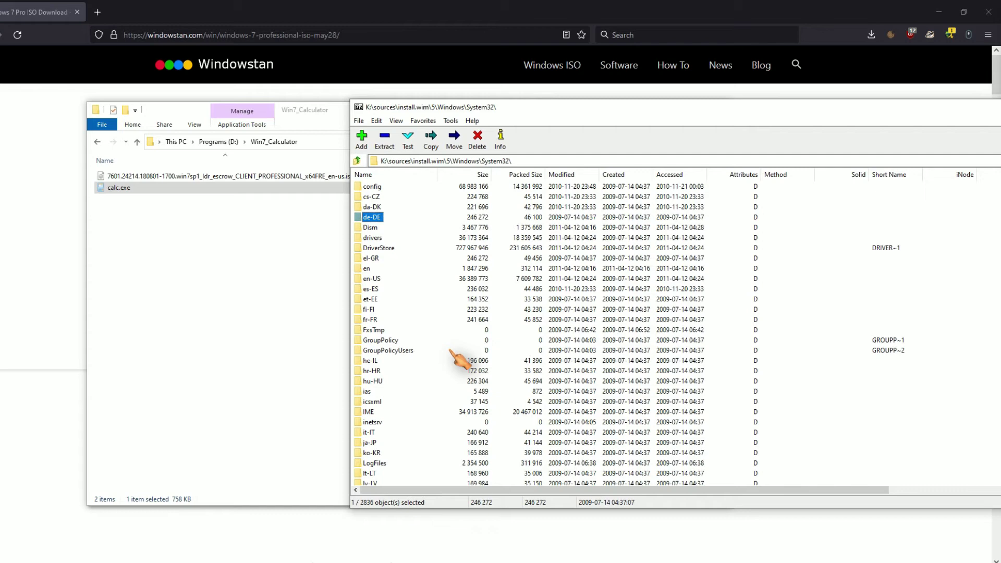
double_click(374, 278)
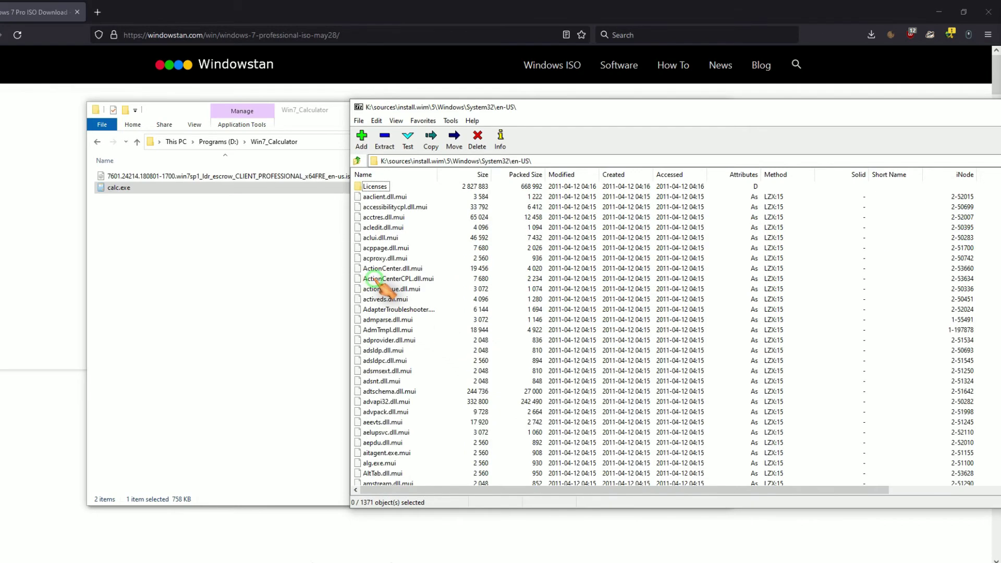
Copy calc.exe.mui to D:\Win7_Calculator, using Copy after a failed drag-and-drop error
left_click(404, 268)
key("c")
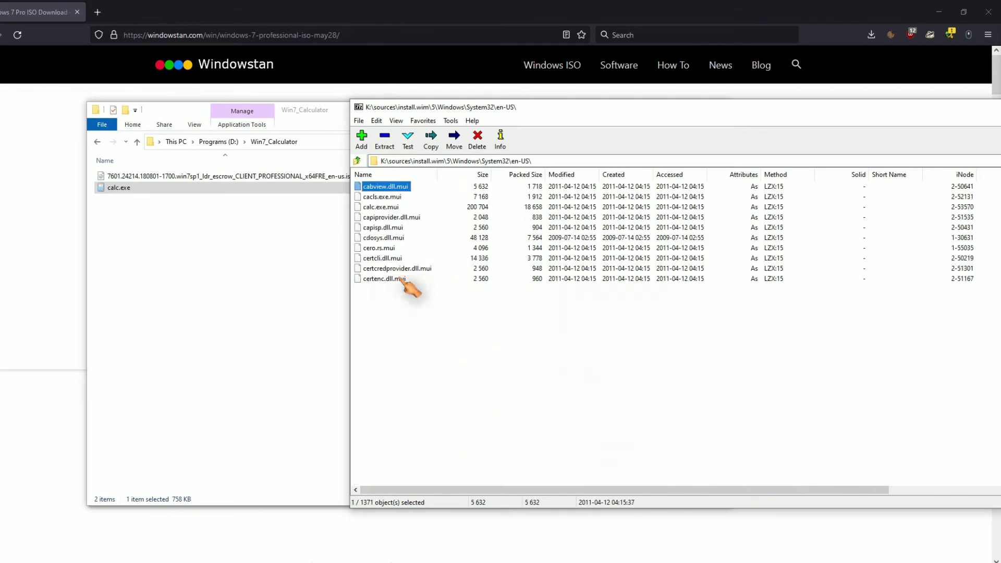
left_click(379, 208)
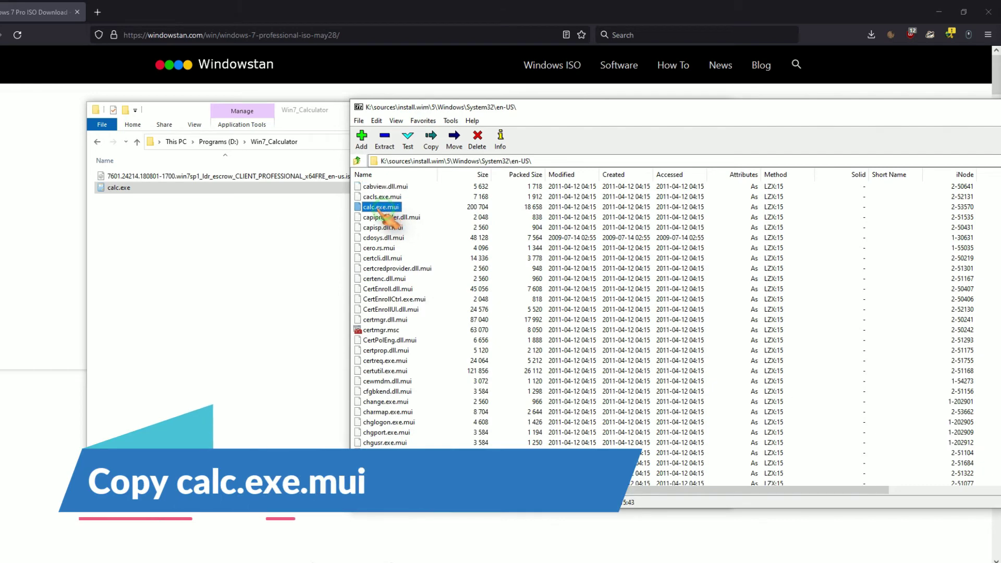
left_click_drag(378, 215, 267, 248)
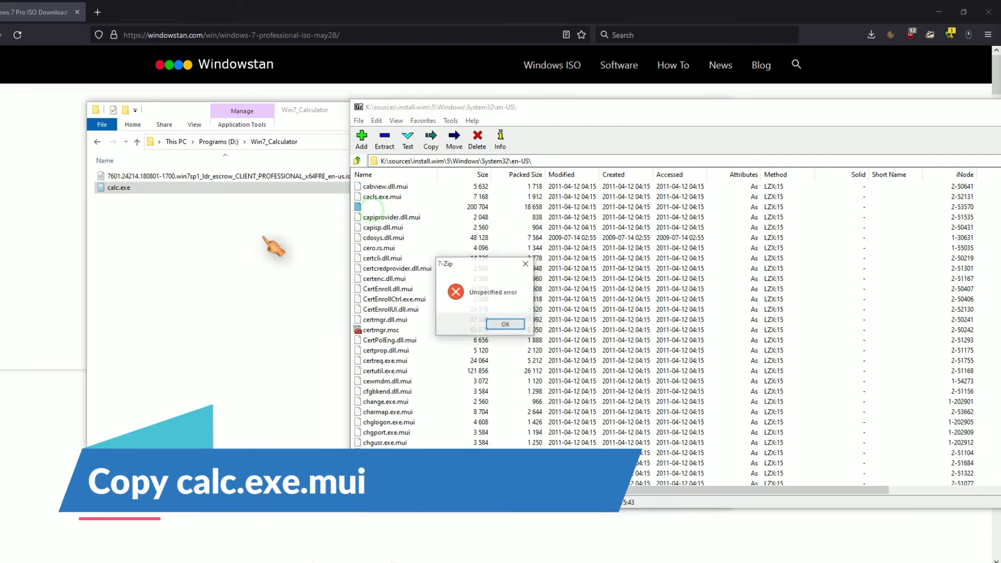
left_click(498, 323)
left_click(388, 207)
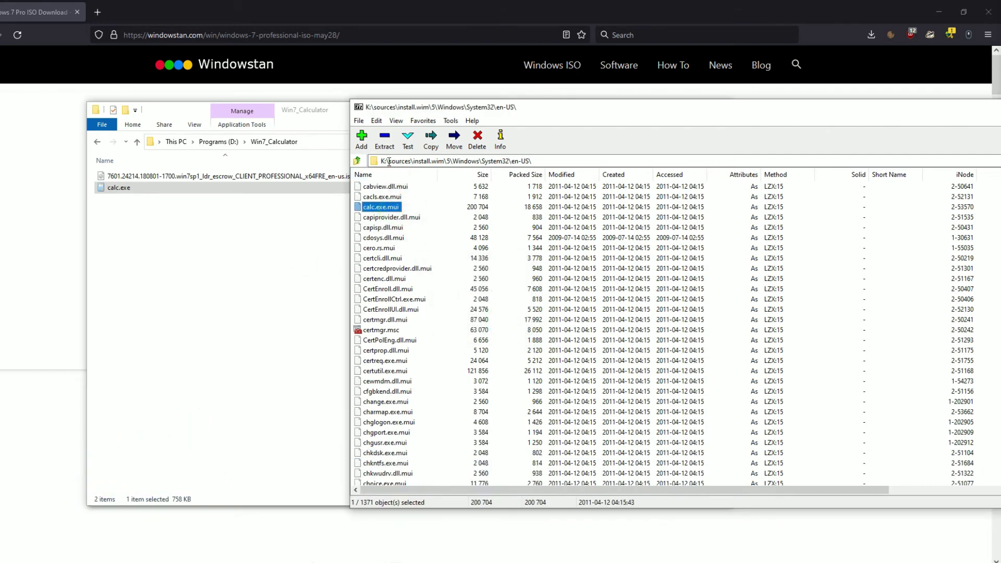
left_click(385, 142)
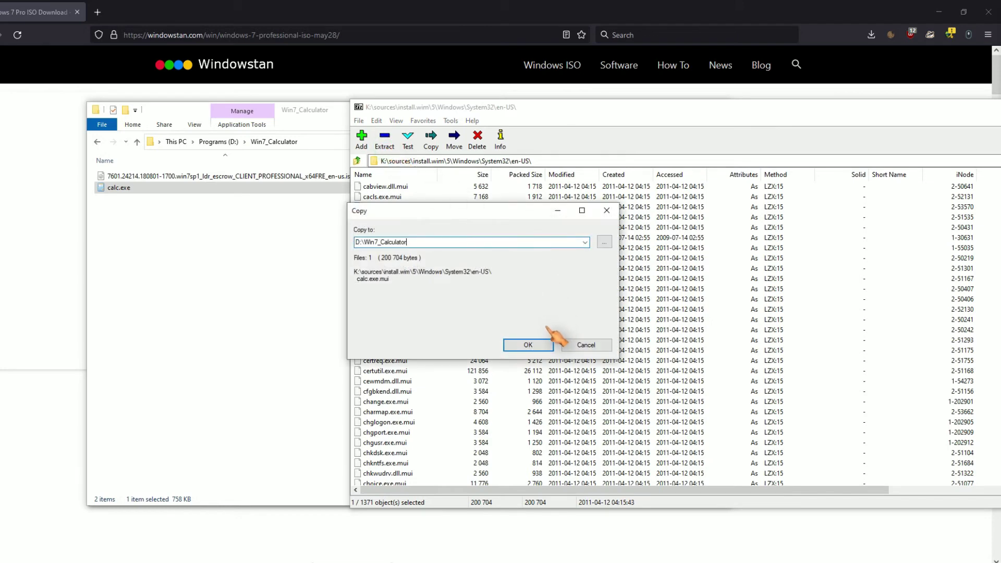
left_click(528, 345)
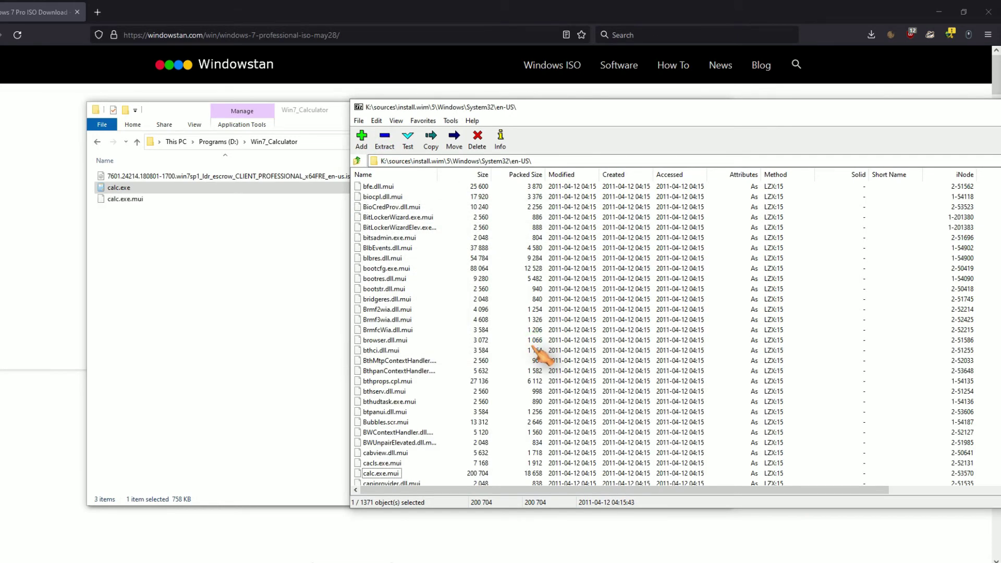
left_click(543, 162)
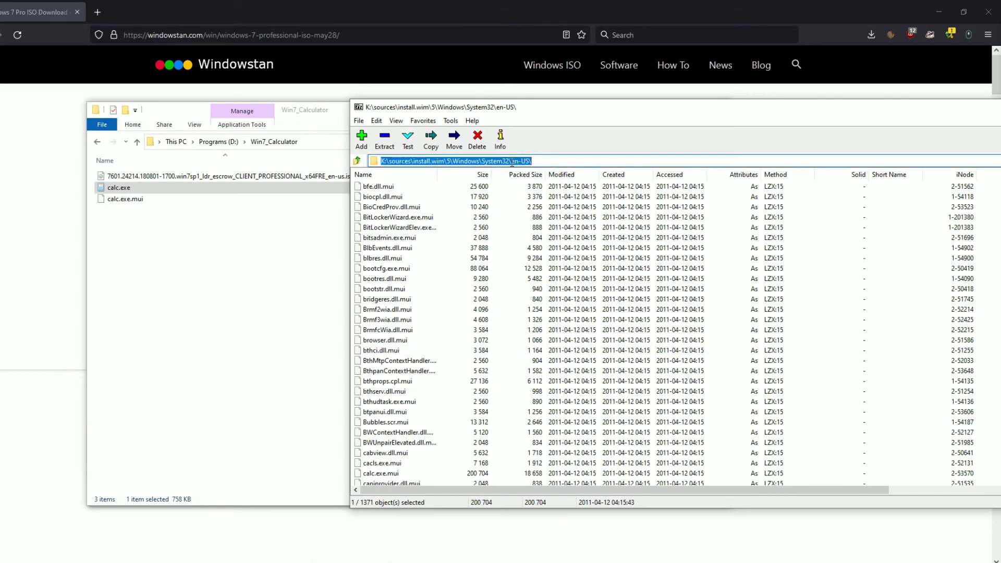
Create a new folder named en-US inside Win7_Calculator
left_click(157, 240)
right_click(146, 241)
mouse_move(194, 369)
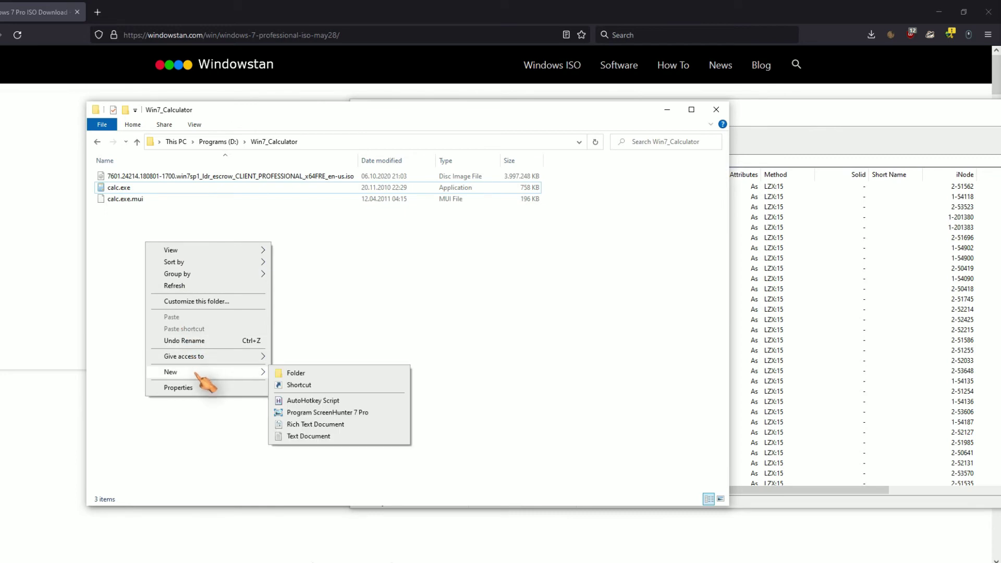
left_click(298, 371)
type("en-US")
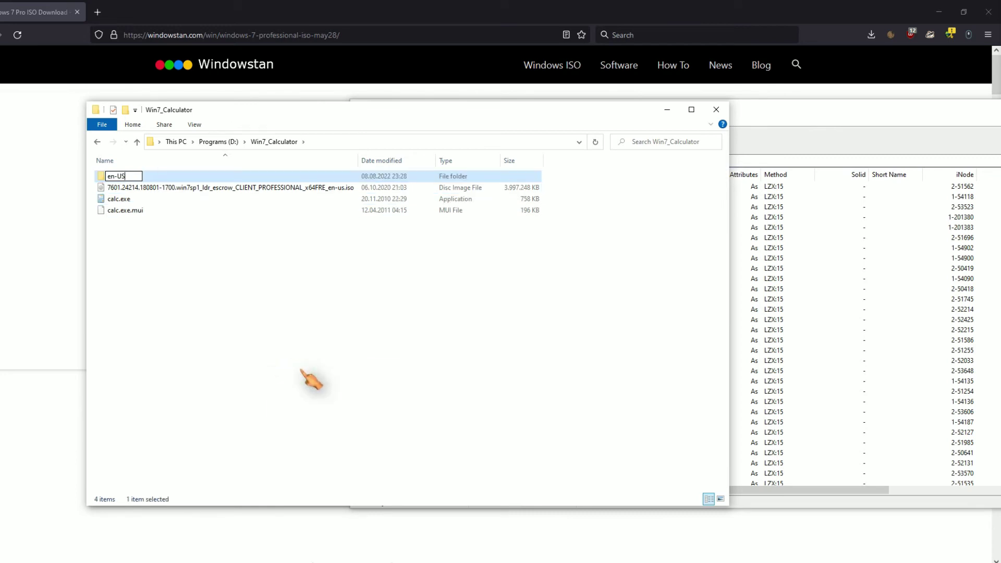
type(":")
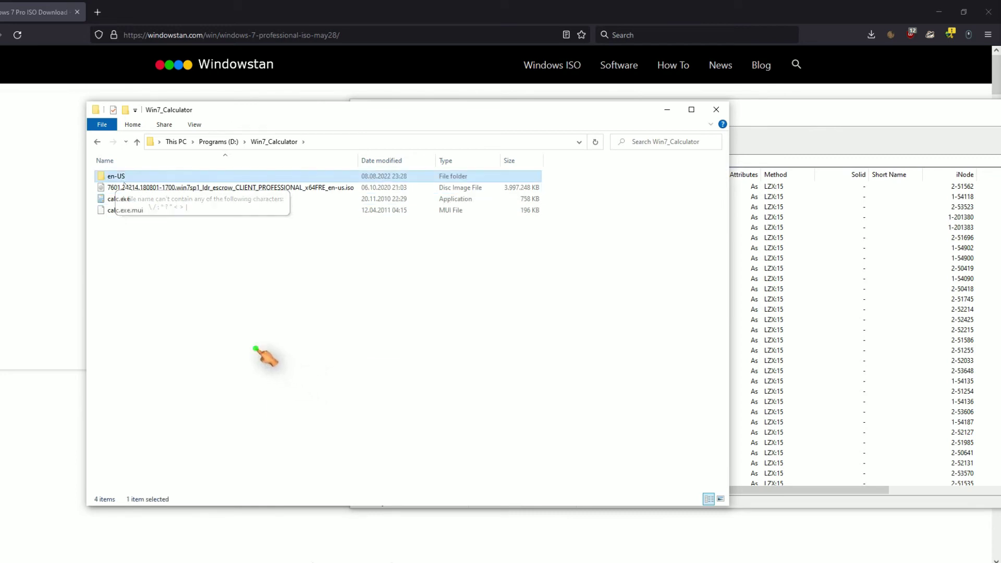
left_click(264, 353)
Move calc.exe.mui into the en-US folder and return to Win7_Calculator
left_click(135, 210)
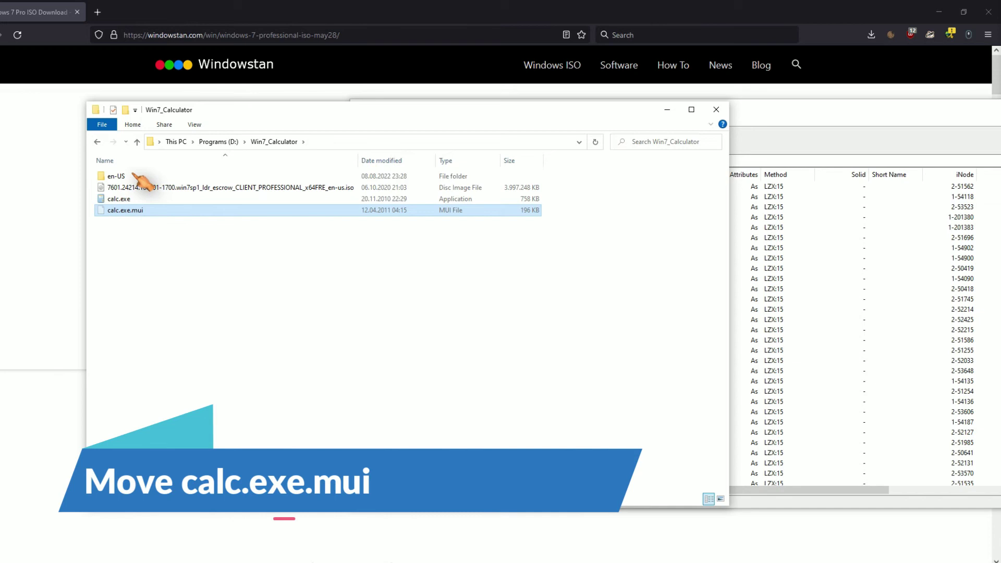
right_click(118, 209)
left_click(176, 315)
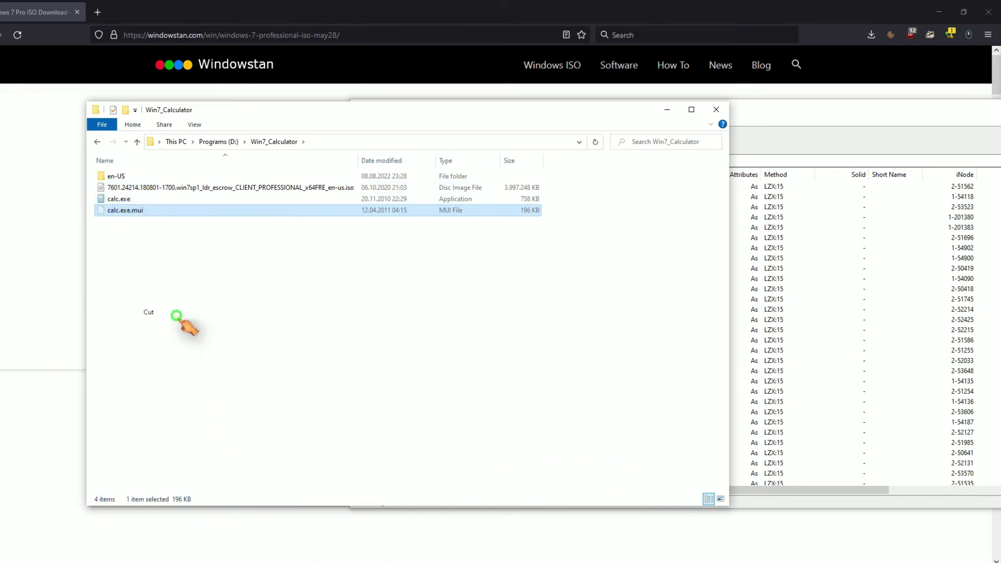
double_click(116, 177)
right_click(170, 266)
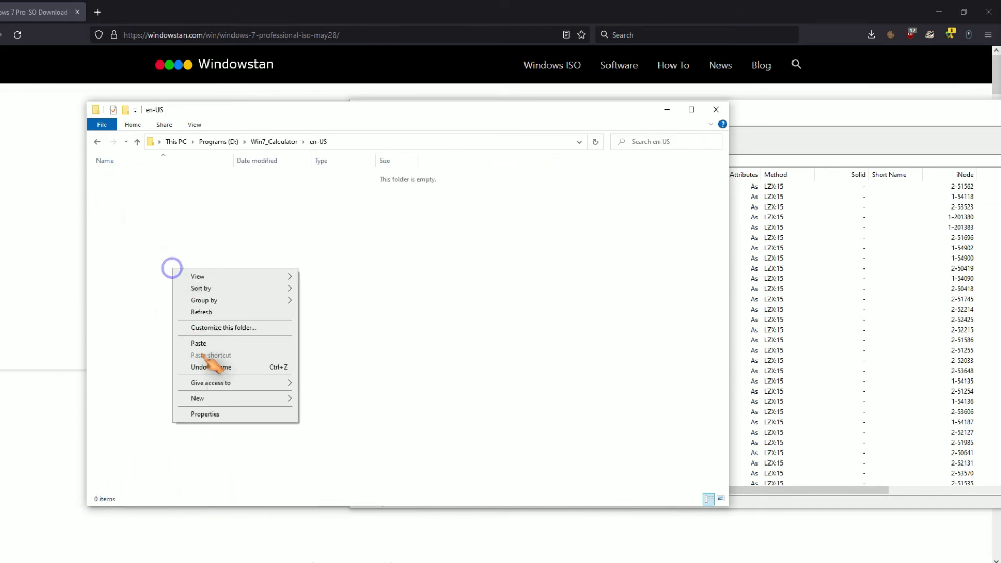
left_click(200, 343)
left_click(273, 142)
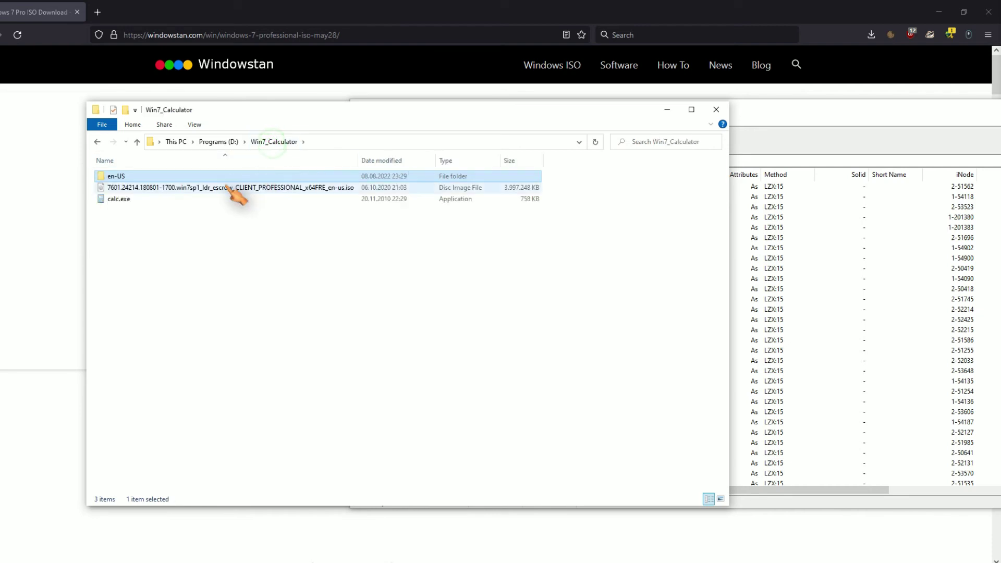
double_click(120, 199)
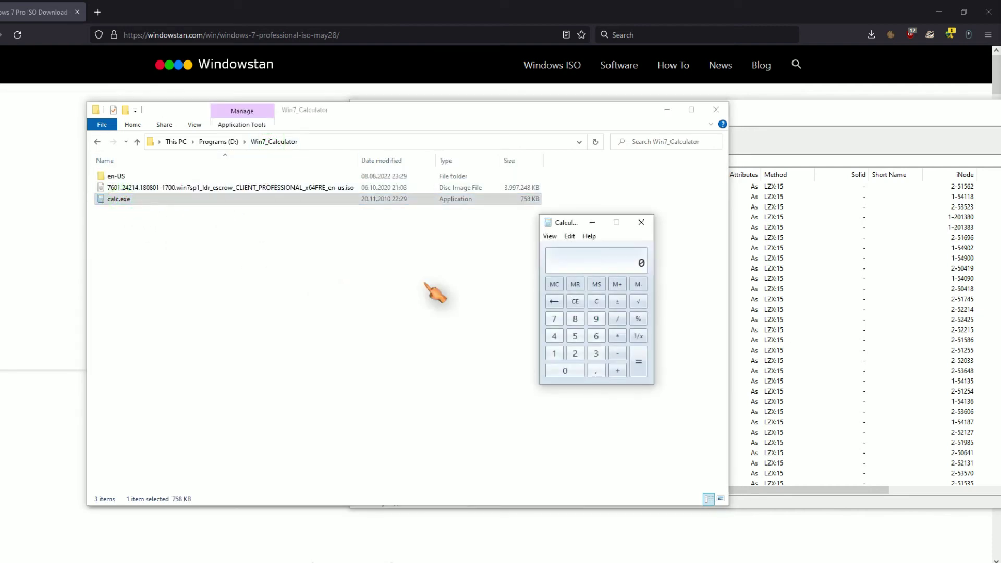
left_click_drag(578, 222, 484, 254)
left_click(495, 266)
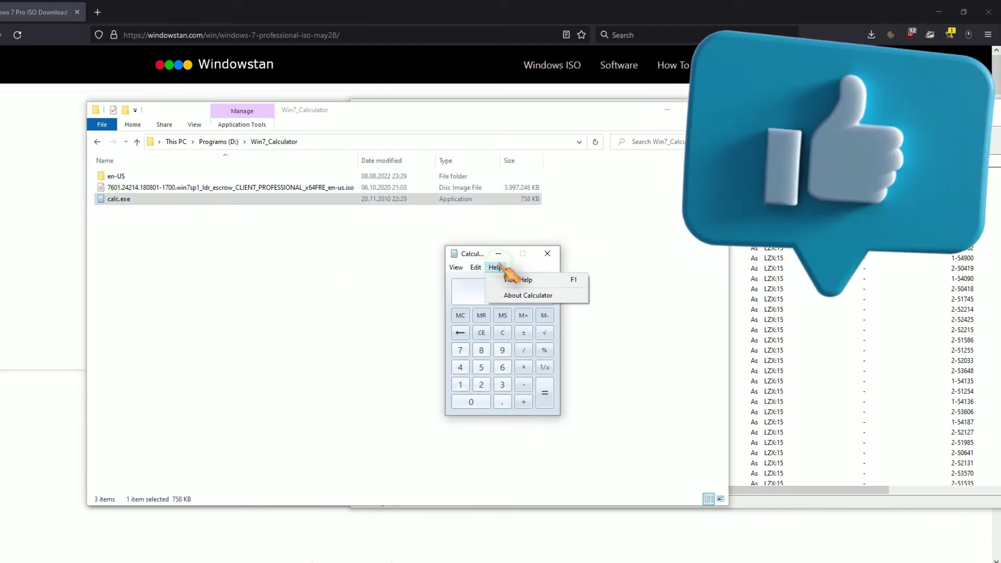
left_click(530, 267)
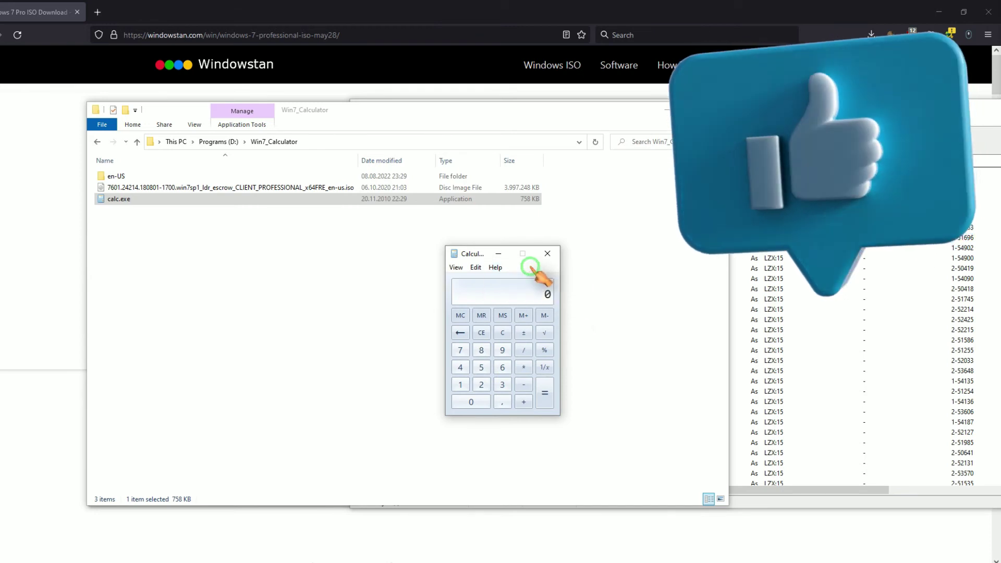
left_click(547, 253)
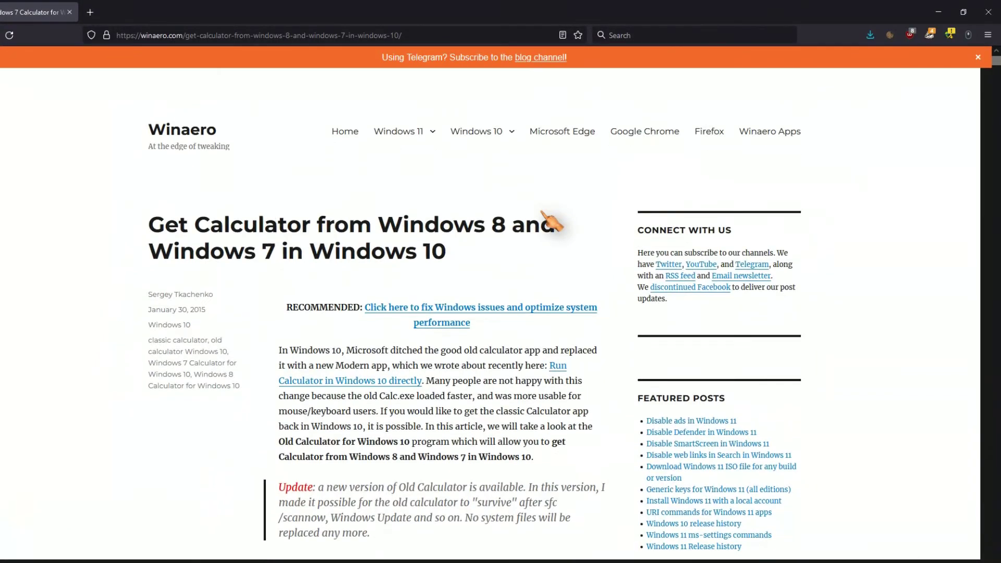
scroll(551, 220, "down", 4)
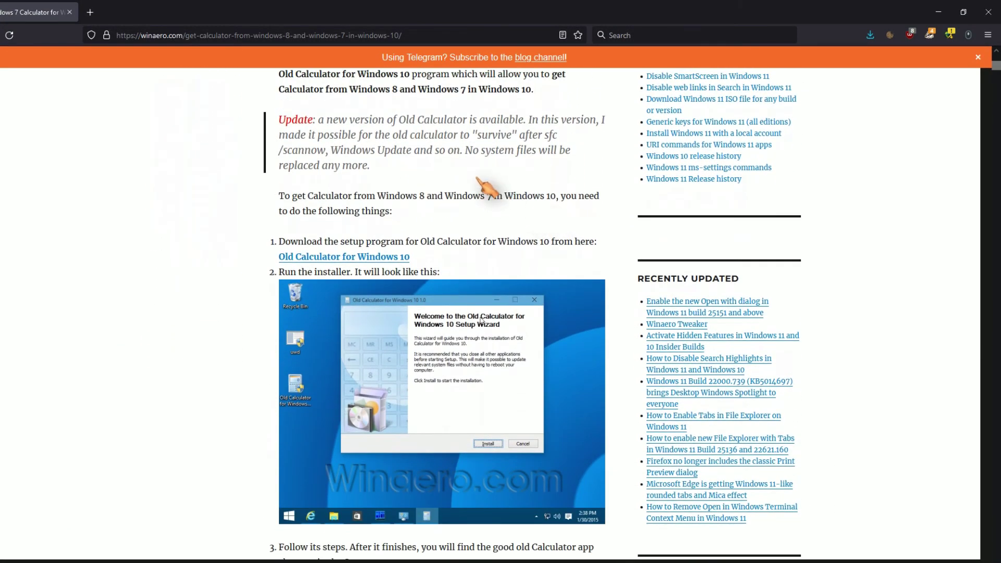
left_click_drag(388, 163, 285, 125)
left_click(490, 193)
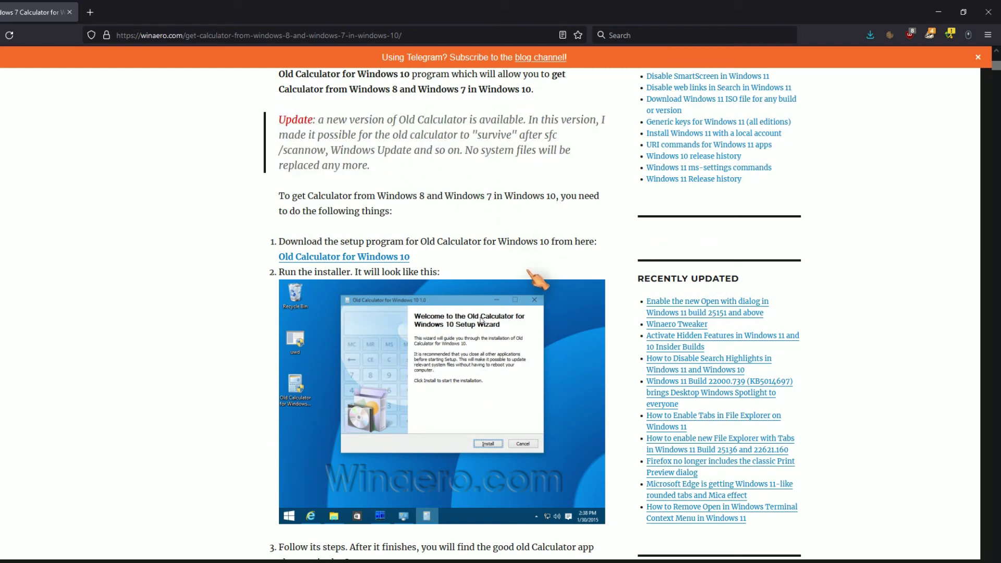
scroll(529, 272, "down", 8)
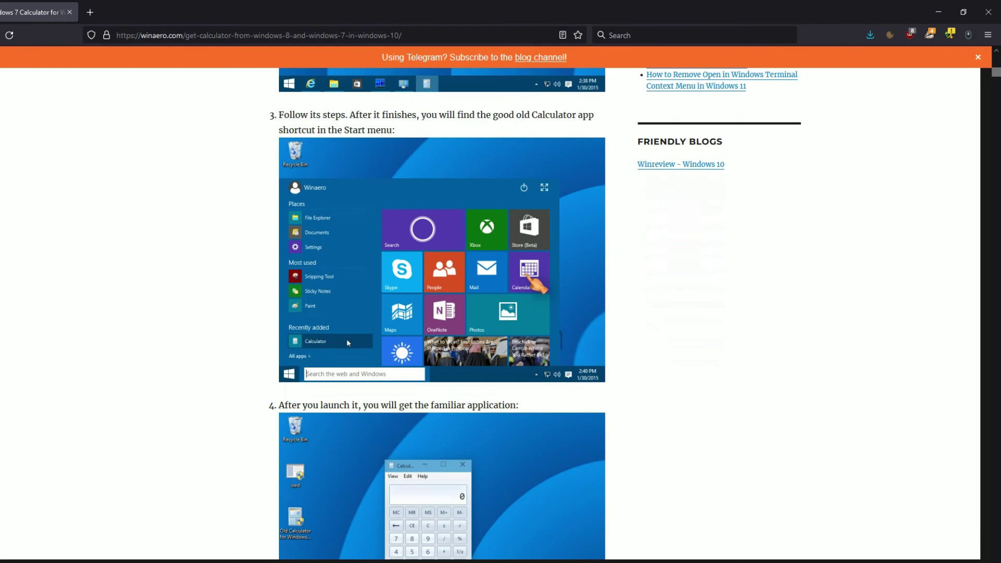
scroll(543, 304, "down", 5)
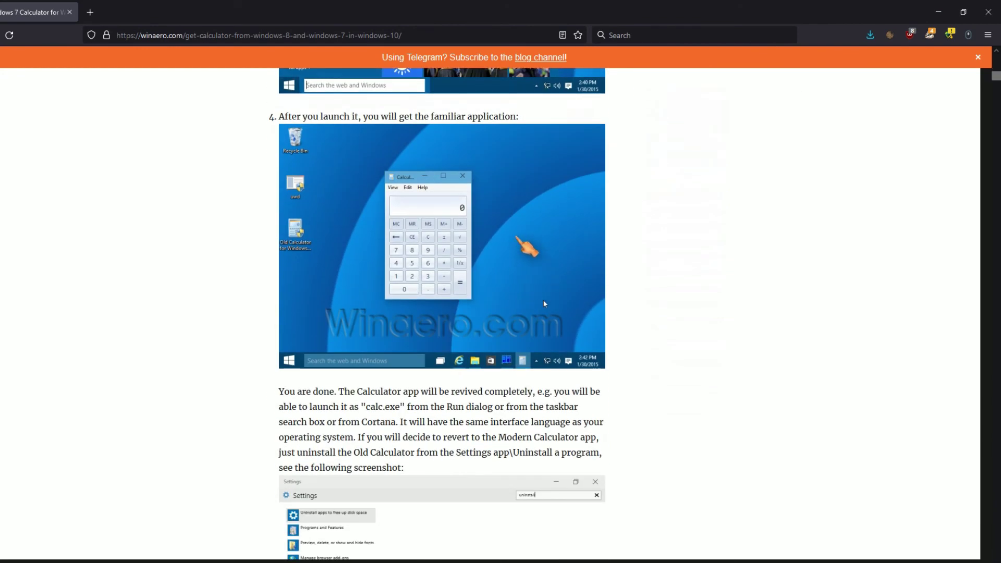
scroll(544, 303, "down", 7)
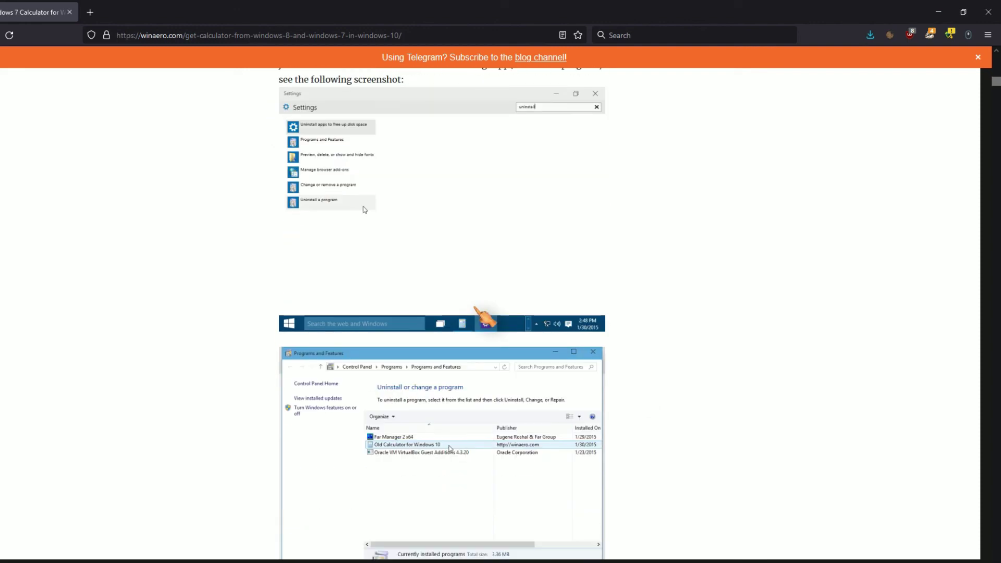